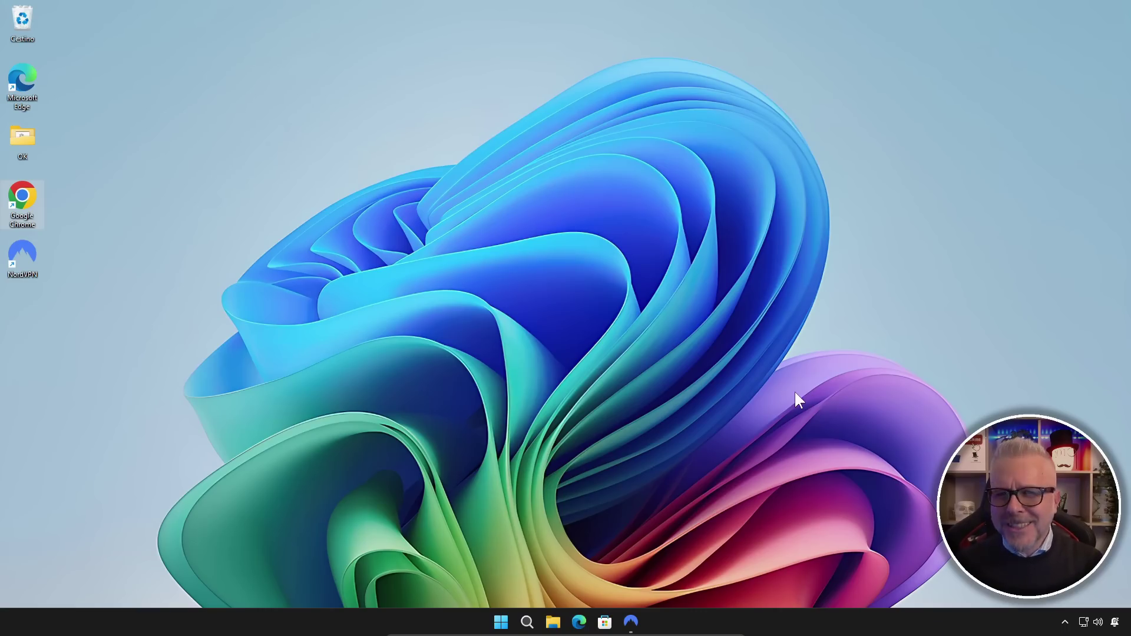
- Open Google Chrome and search the web for "gentiluomo digitale"
double_click(20, 199)
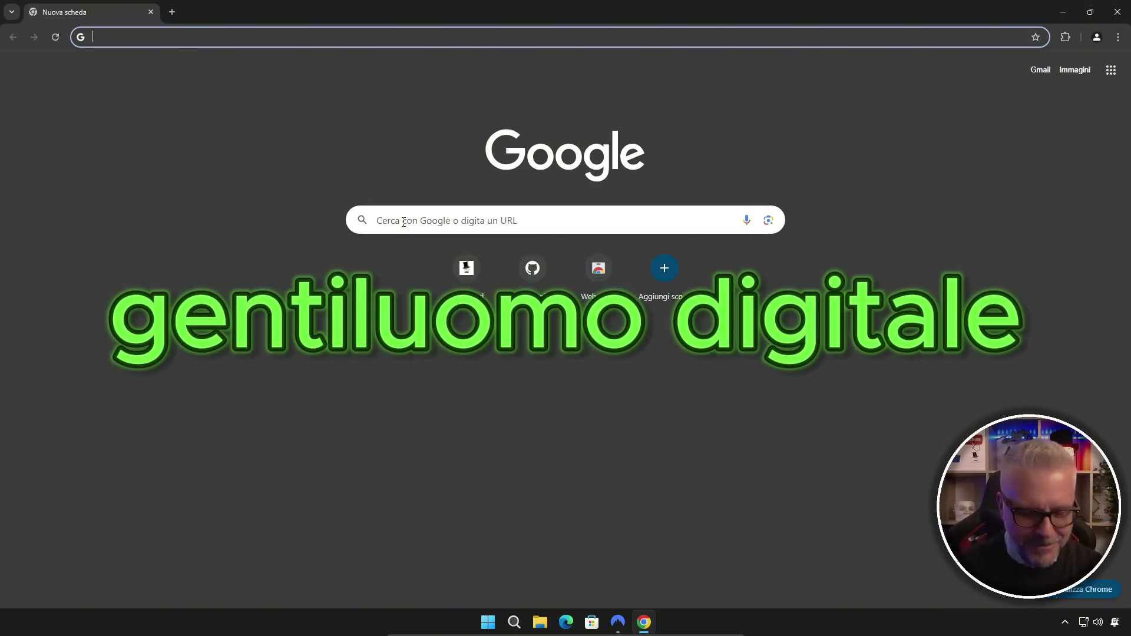
type("gentiluiomo ")
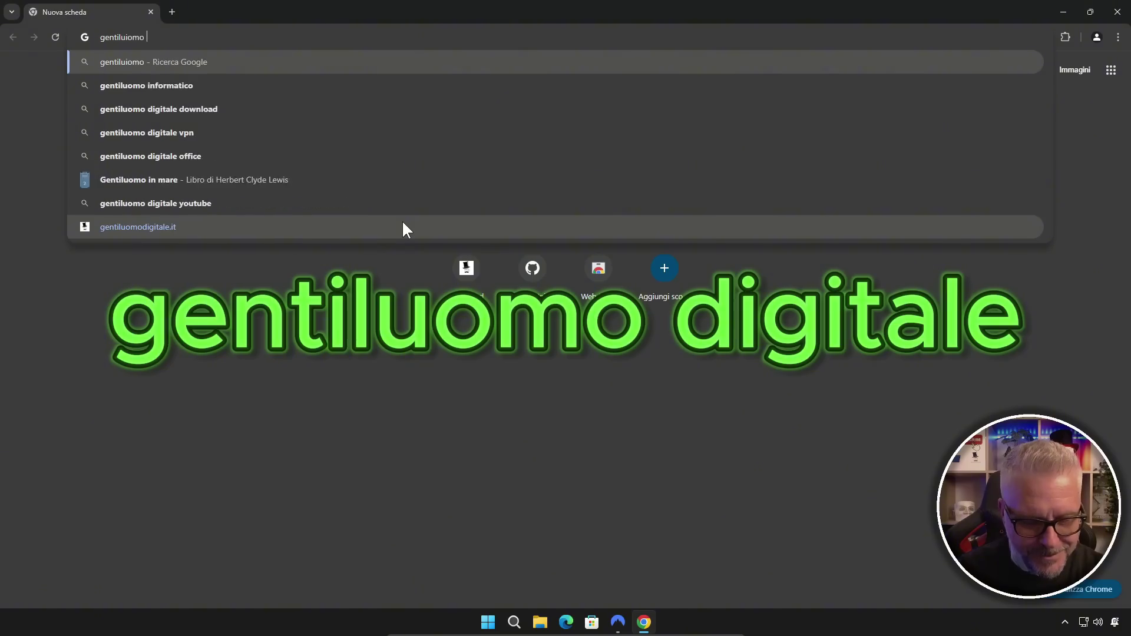
type("digitale")
key("Return")
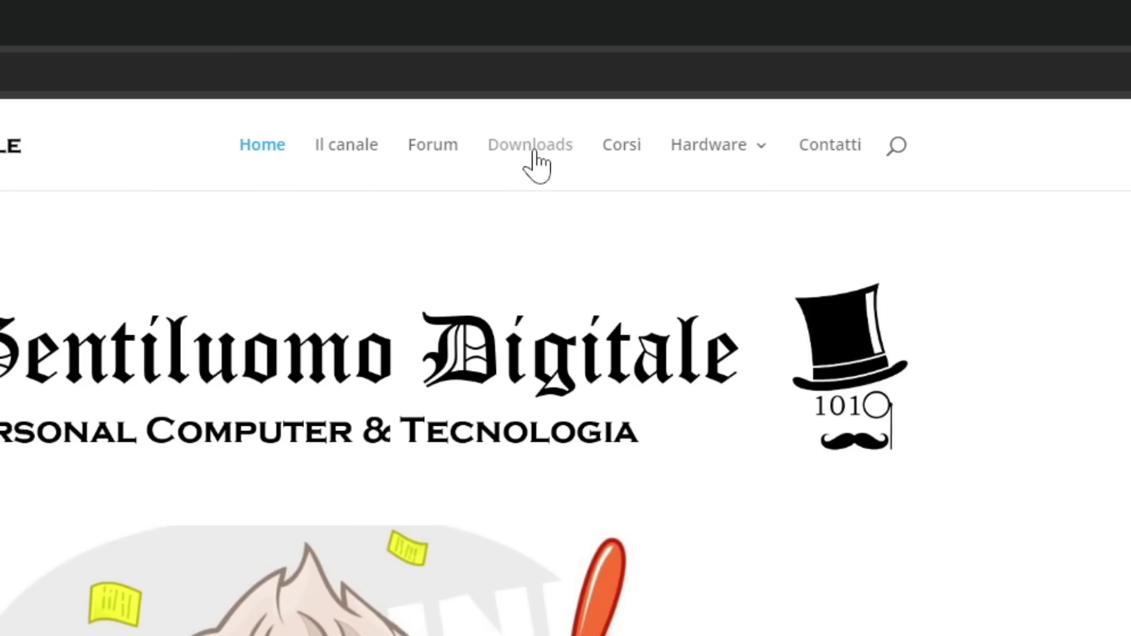
- Open the Gentiluomo Digitale site's Downloads page and locate the UnigetUI entry
left_click(534, 153)
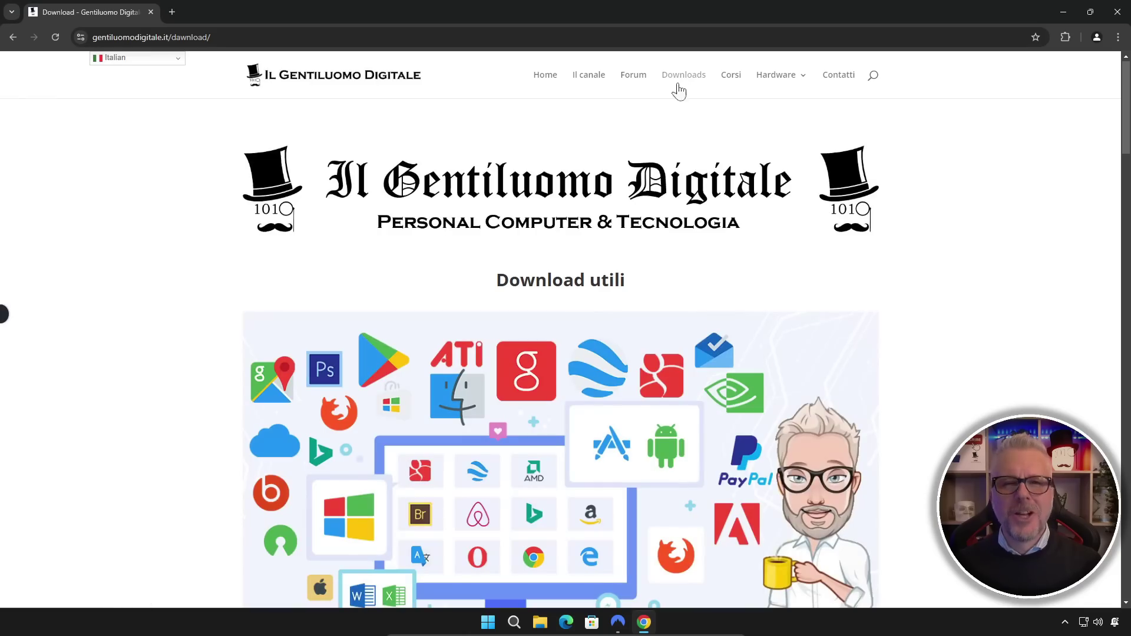
scroll(678, 159, "down", 10)
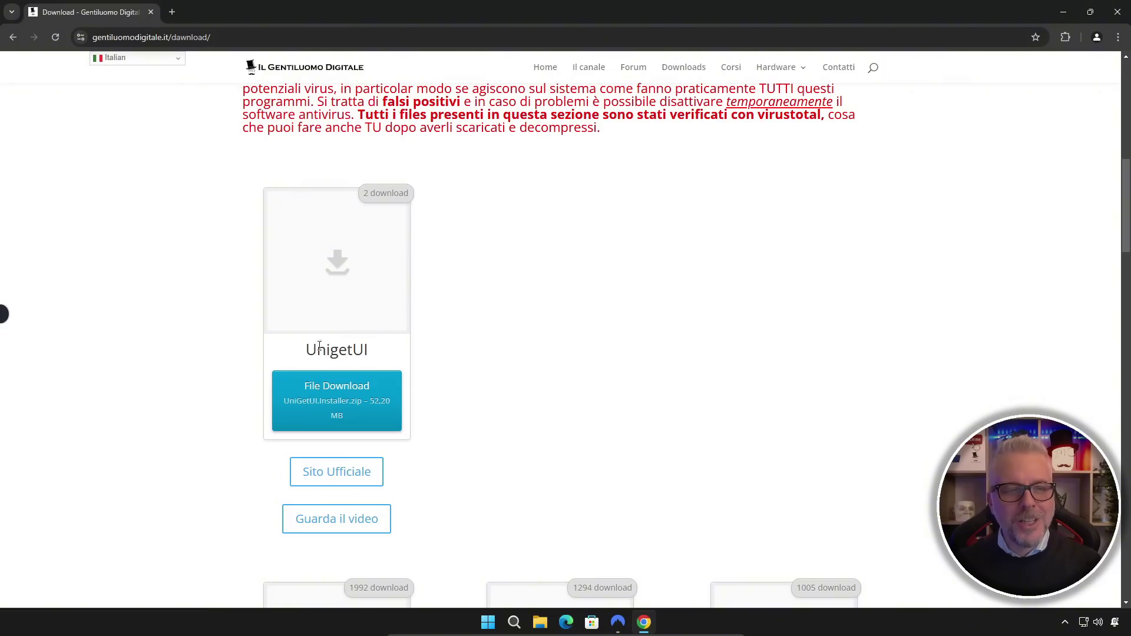
left_click_drag(309, 352, 371, 364)
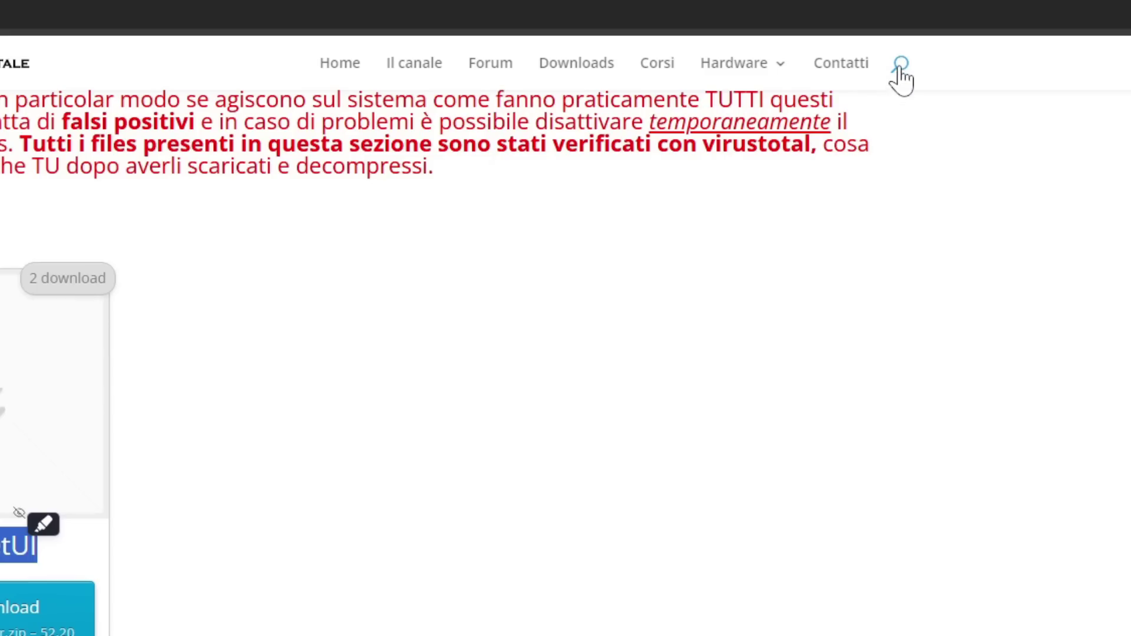
- Search the Gentiluomo Digitale site for "unigetui"
left_click(901, 66)
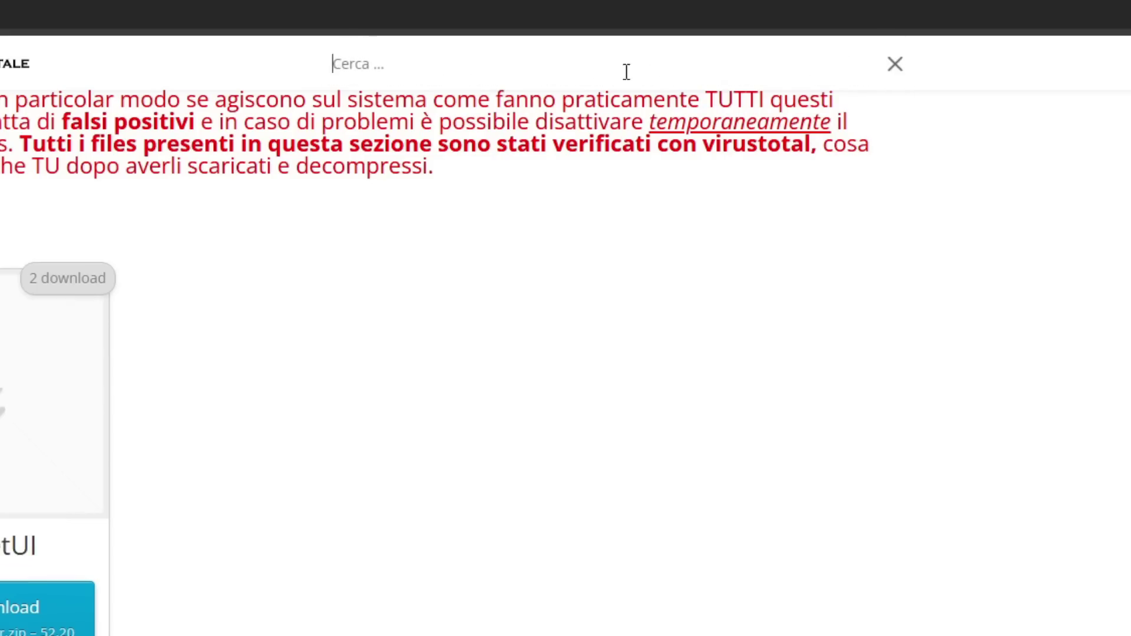
left_click(588, 65)
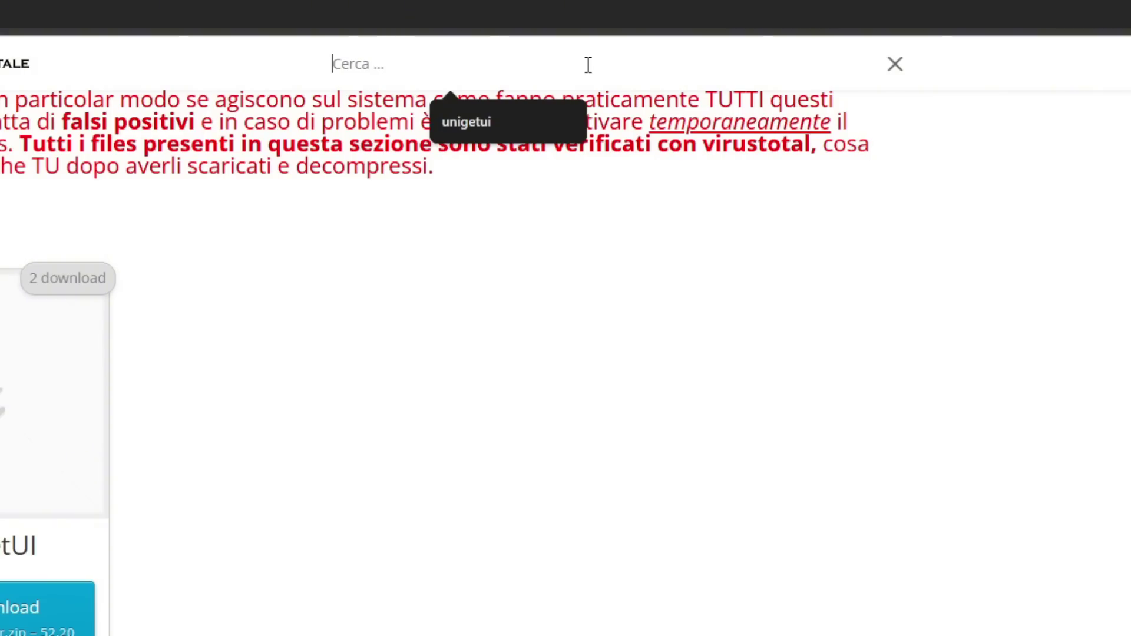
type("unigetui")
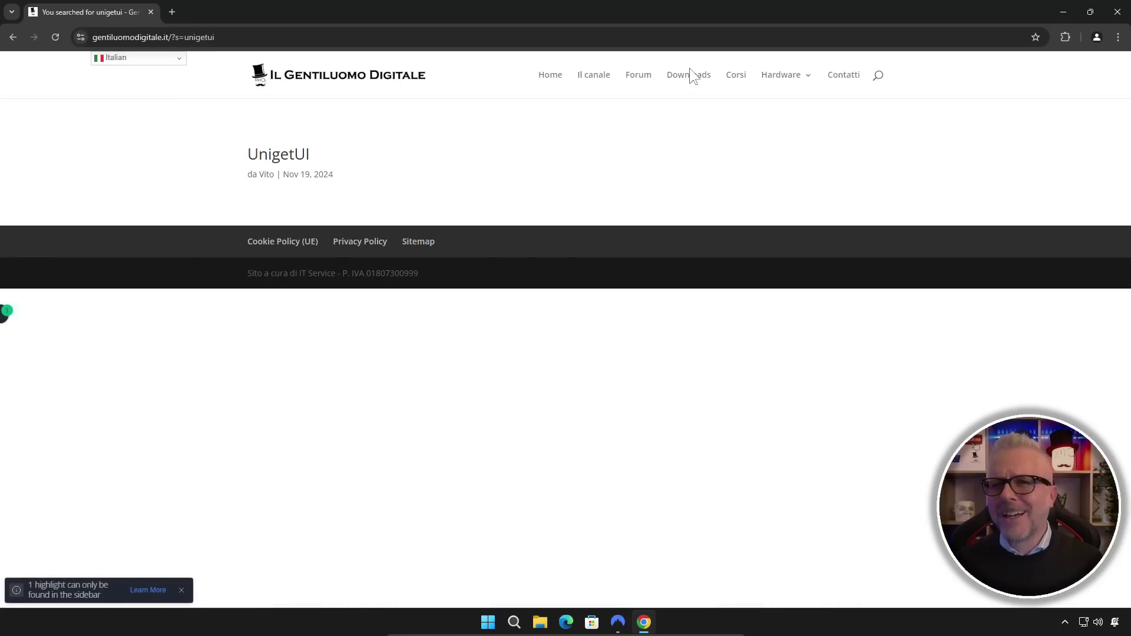
- Download UniGetUI.Installer.zip from the UnigetUI search result, open the archive and close the browser
left_click(275, 165)
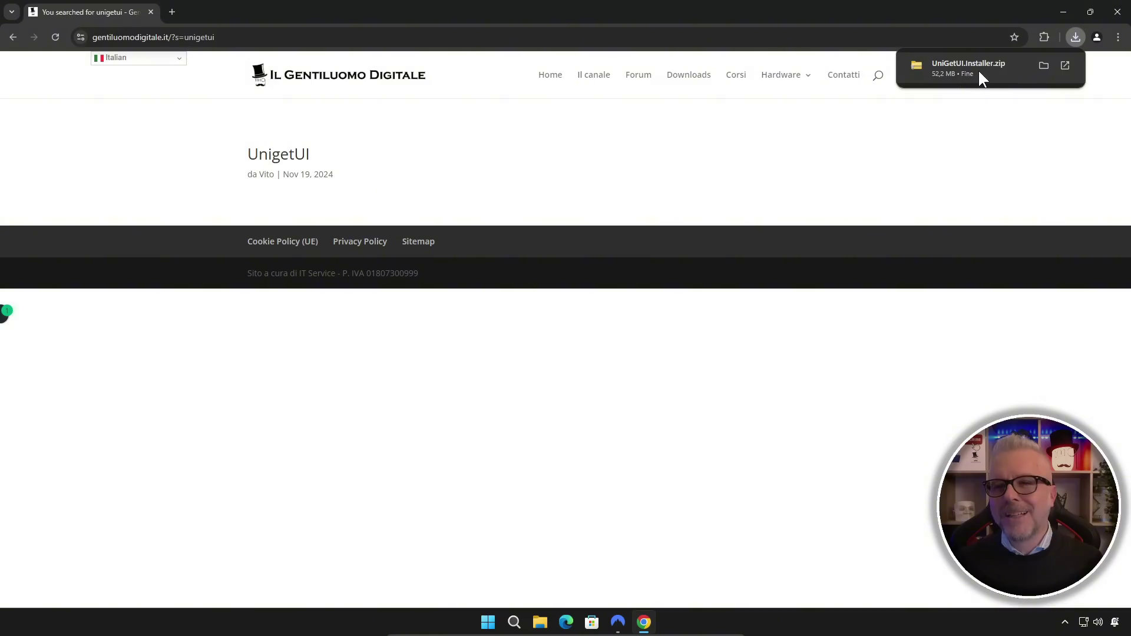
left_click(978, 70)
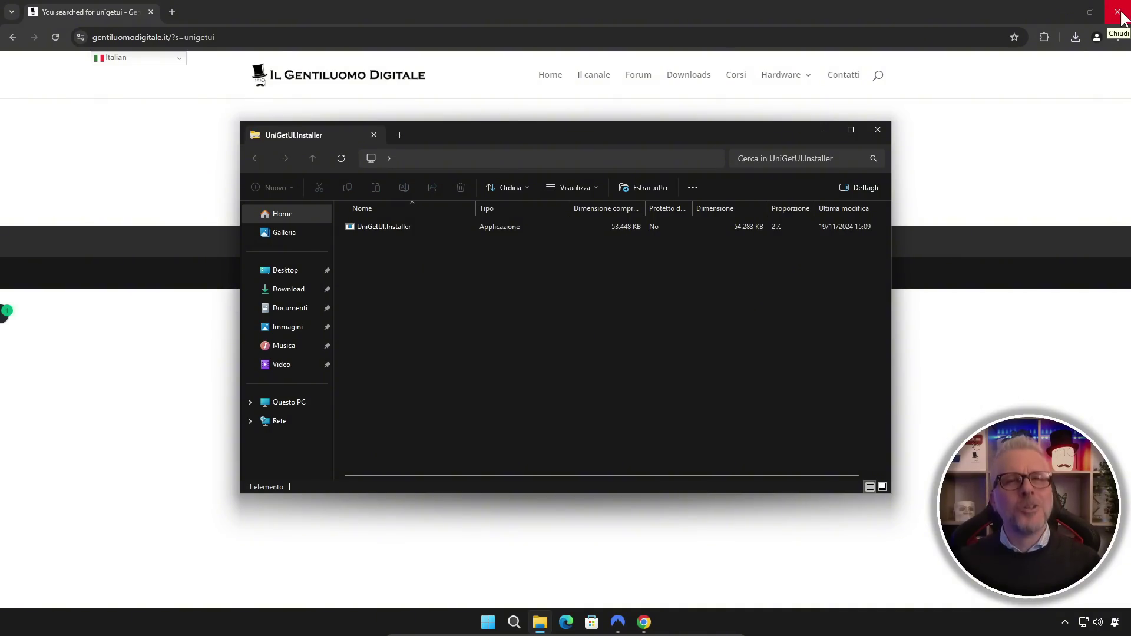
left_click(1117, 12)
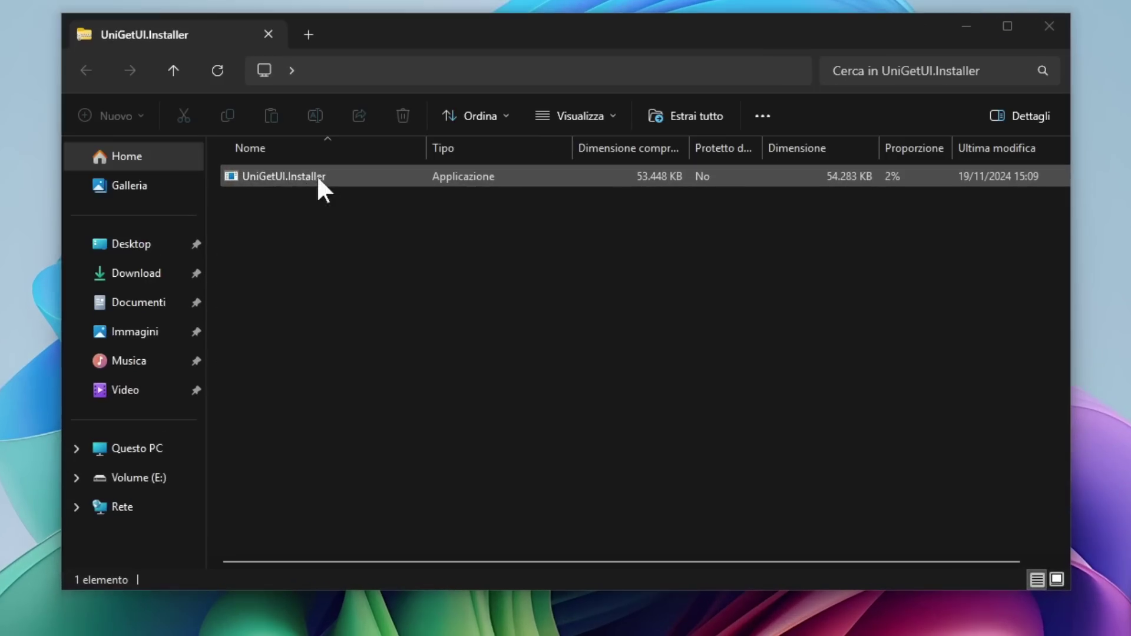
- Run UniGetUI.Installer for the current user only, with Italiano as setup language, and continue to the installation folder choice
double_click(303, 177)
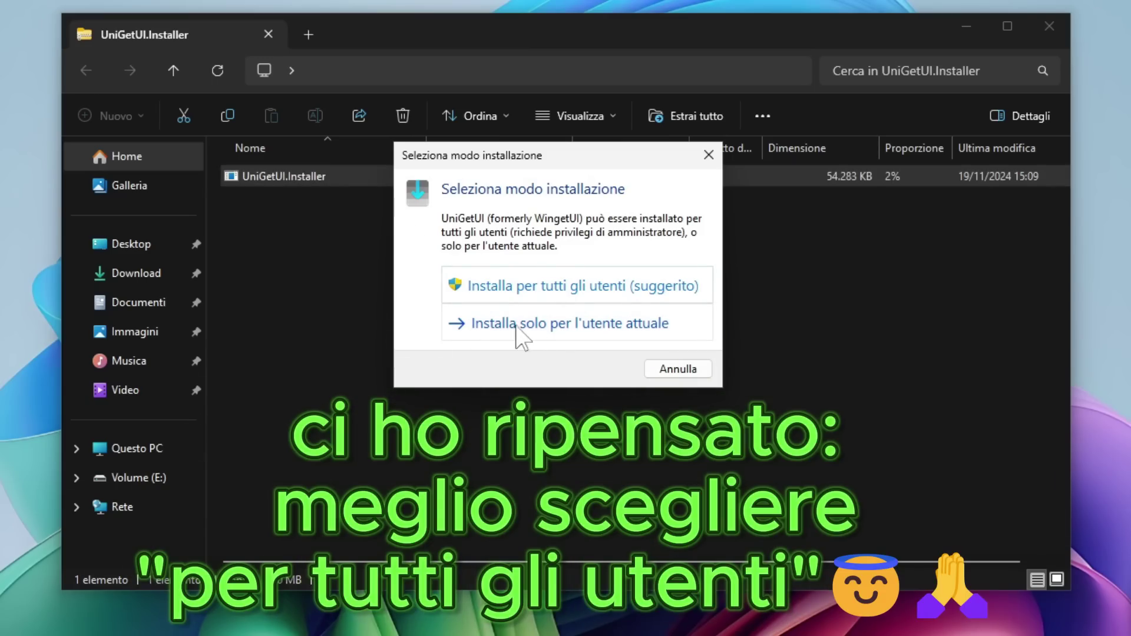
left_click(571, 325)
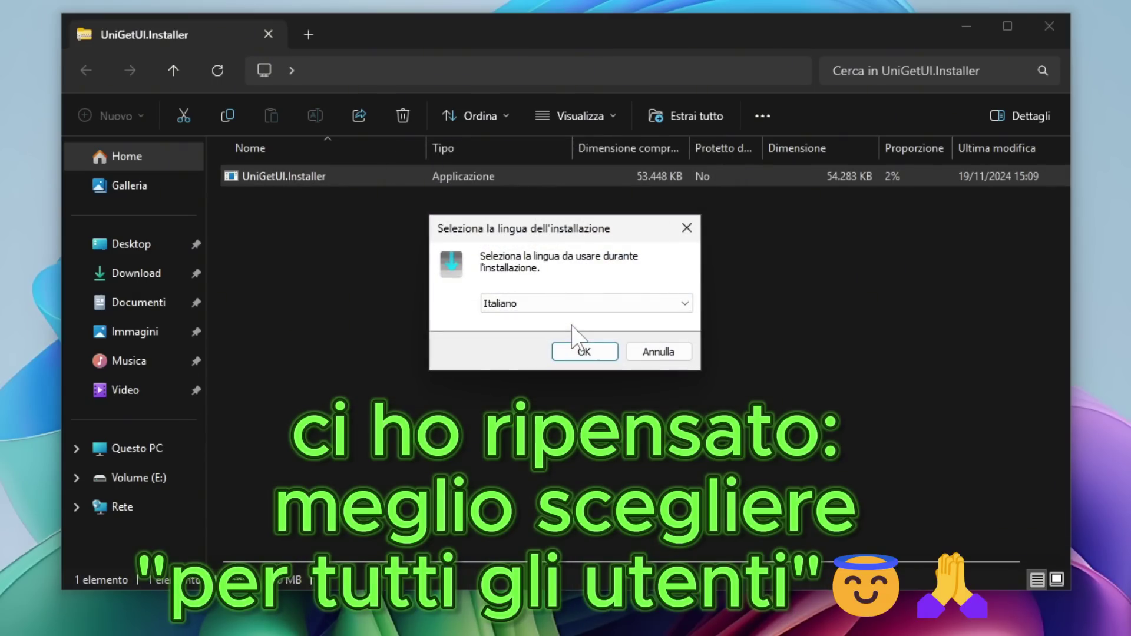
left_click(584, 353)
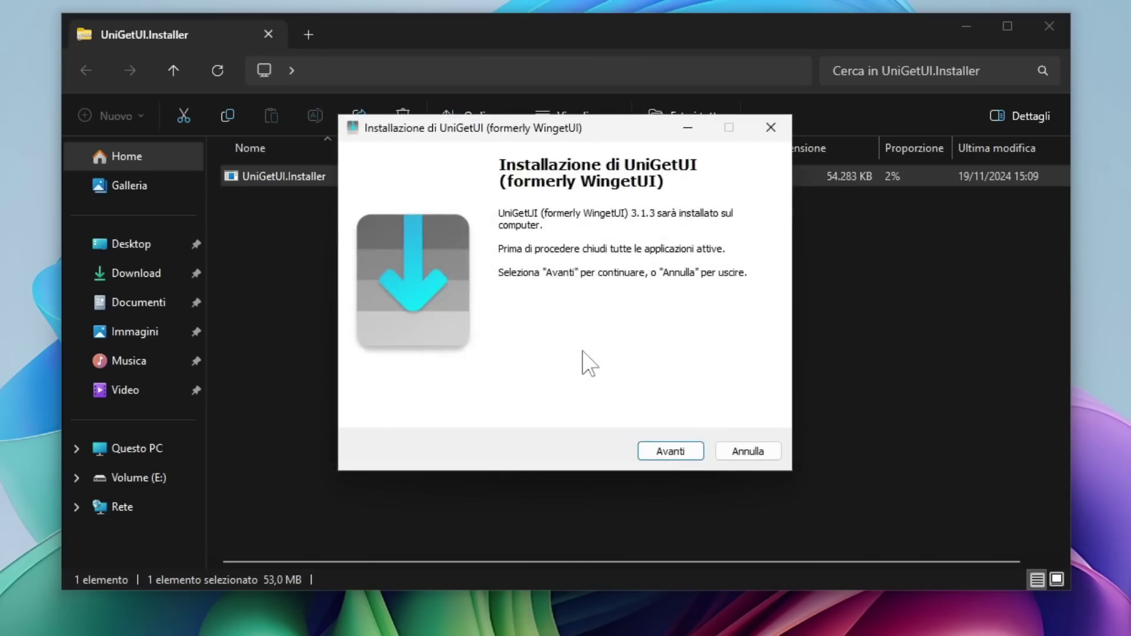
left_click(677, 450)
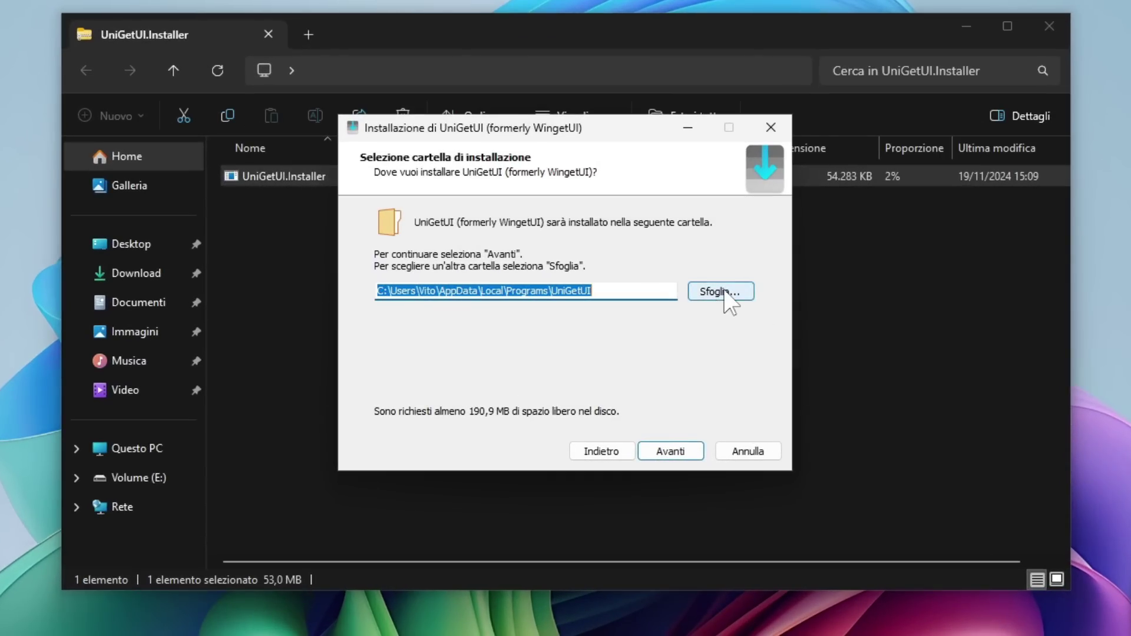
- Set the installation folder to E:\UniGetUI on the pendrive and continue the setup
left_click(724, 291)
scroll(607, 270, "up", 2)
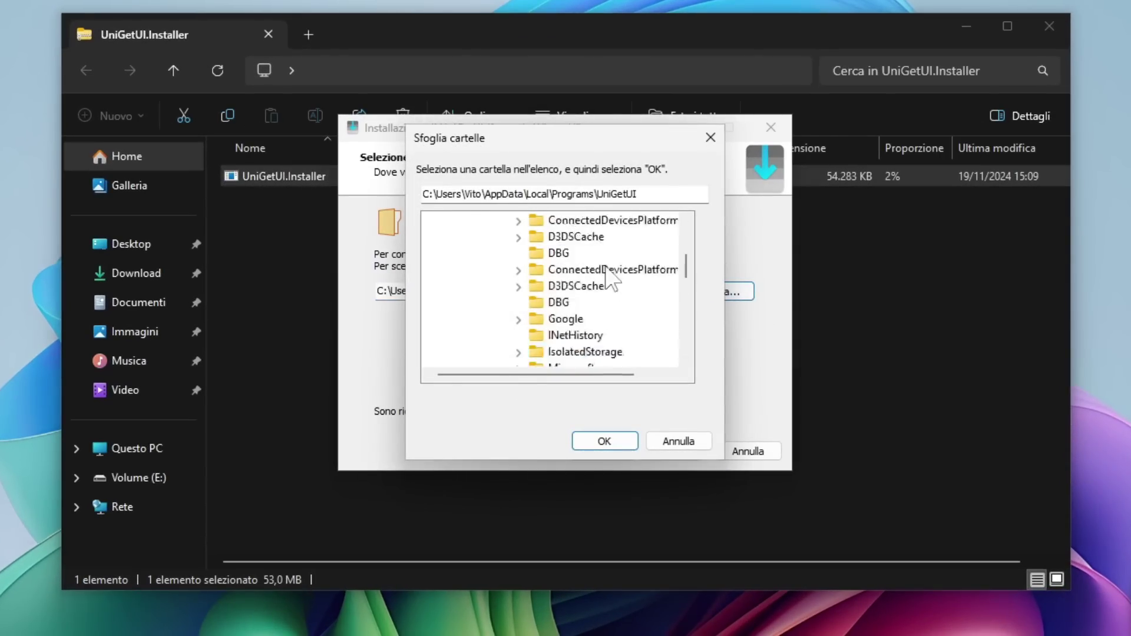
scroll(610, 277, "up", 5)
left_click(443, 221)
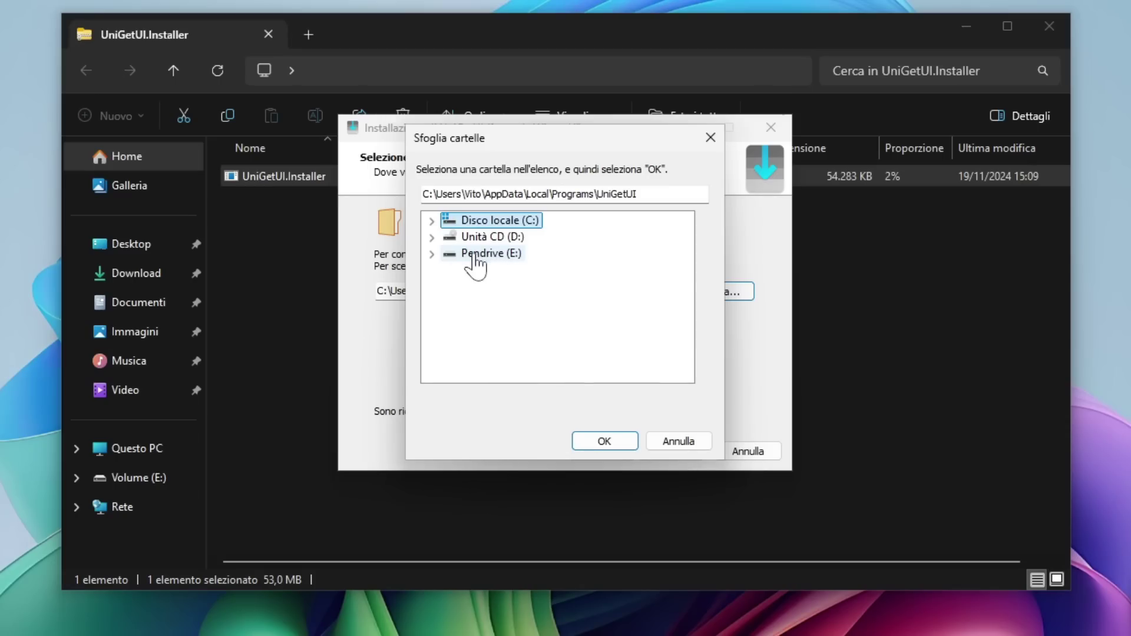
left_click(482, 254)
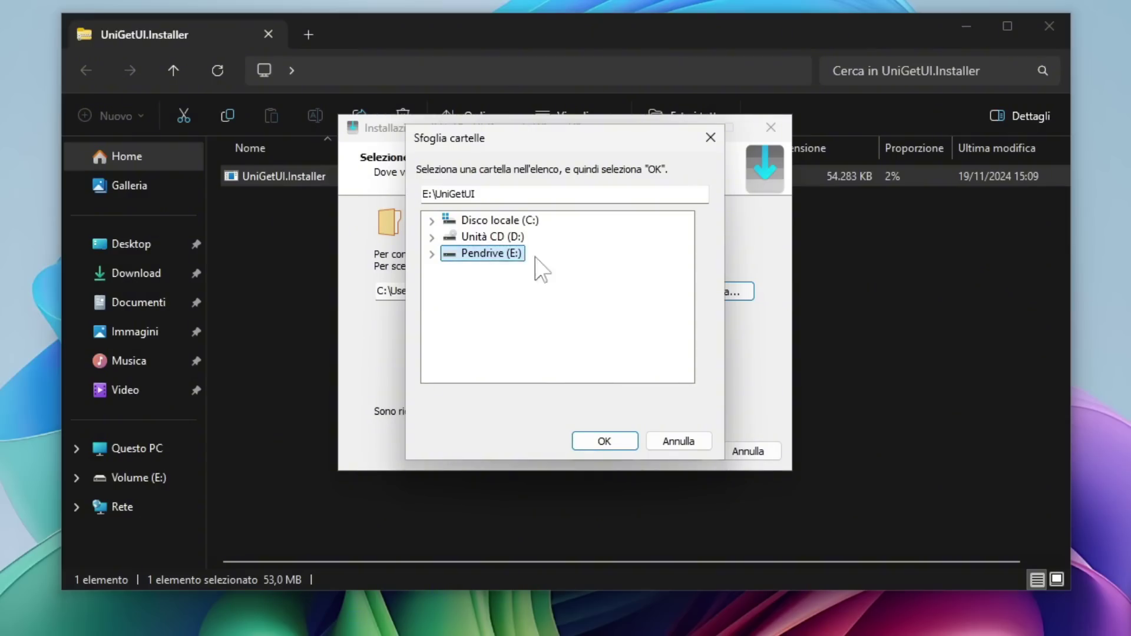
left_click(612, 444)
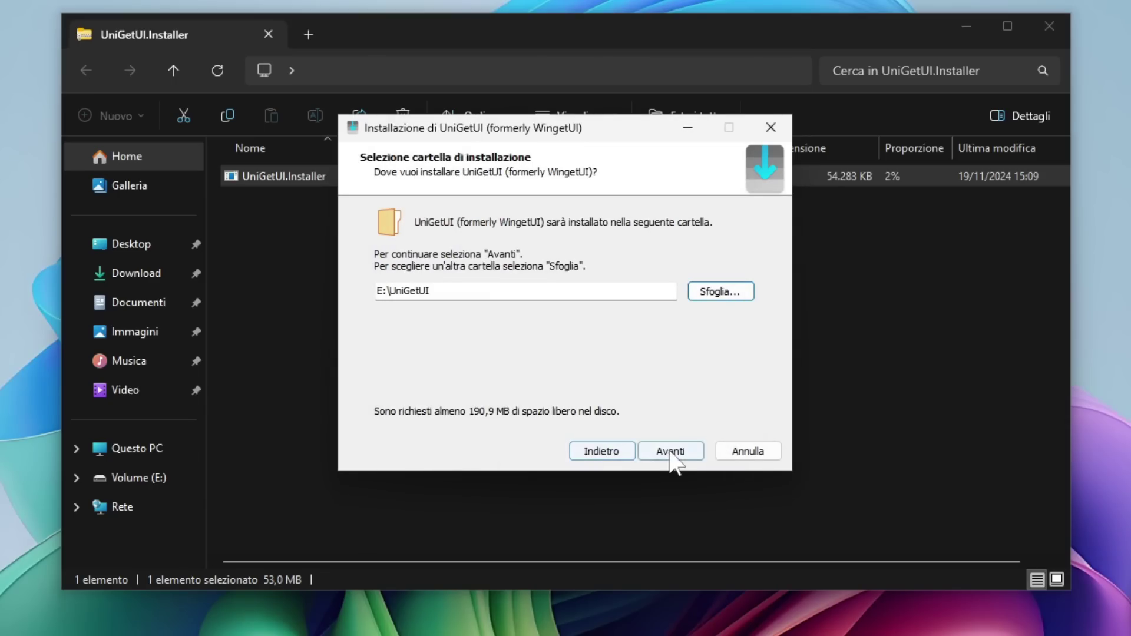
left_click(683, 453)
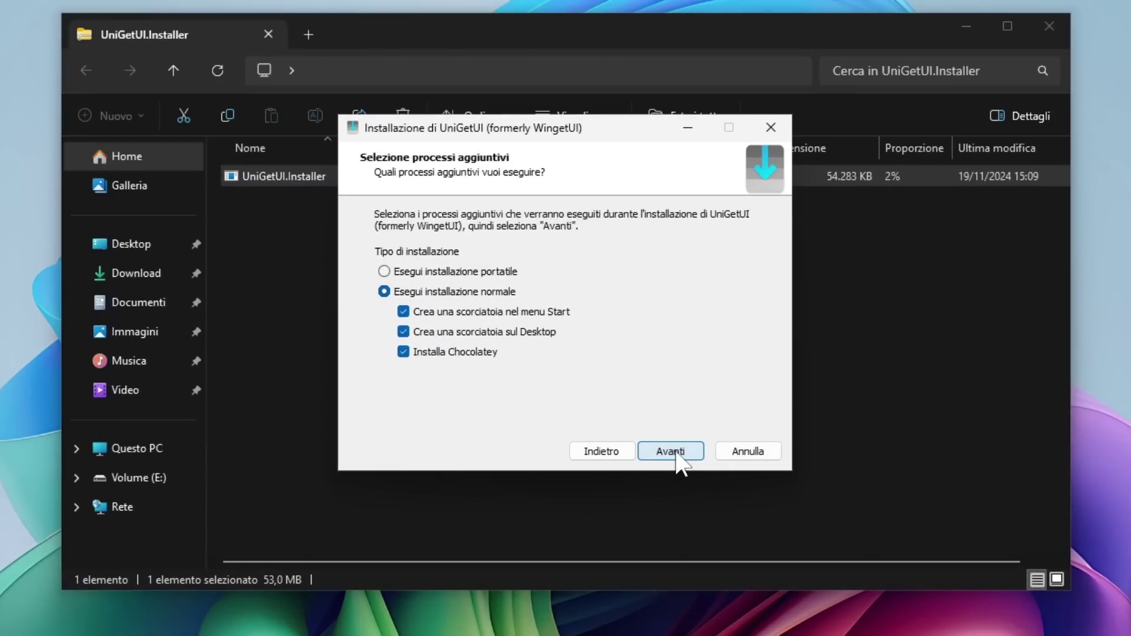
- Install UniGetUI as a normal installation with Start menu and desktop shortcuts and Chocolatey, and launch it on finishing
left_click(677, 453)
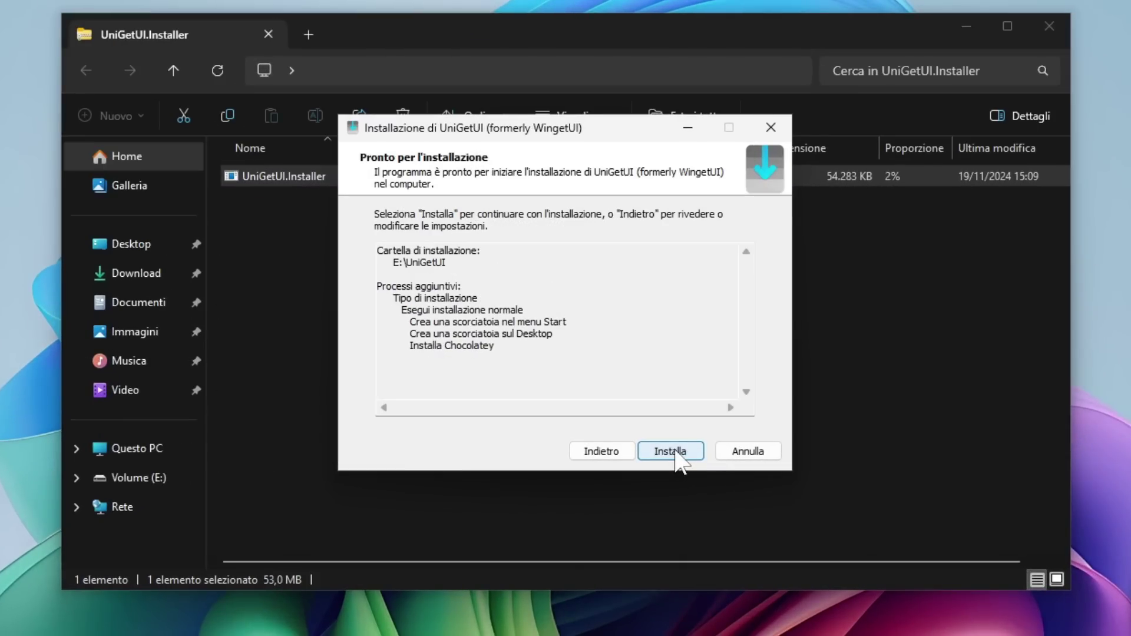
left_click(676, 453)
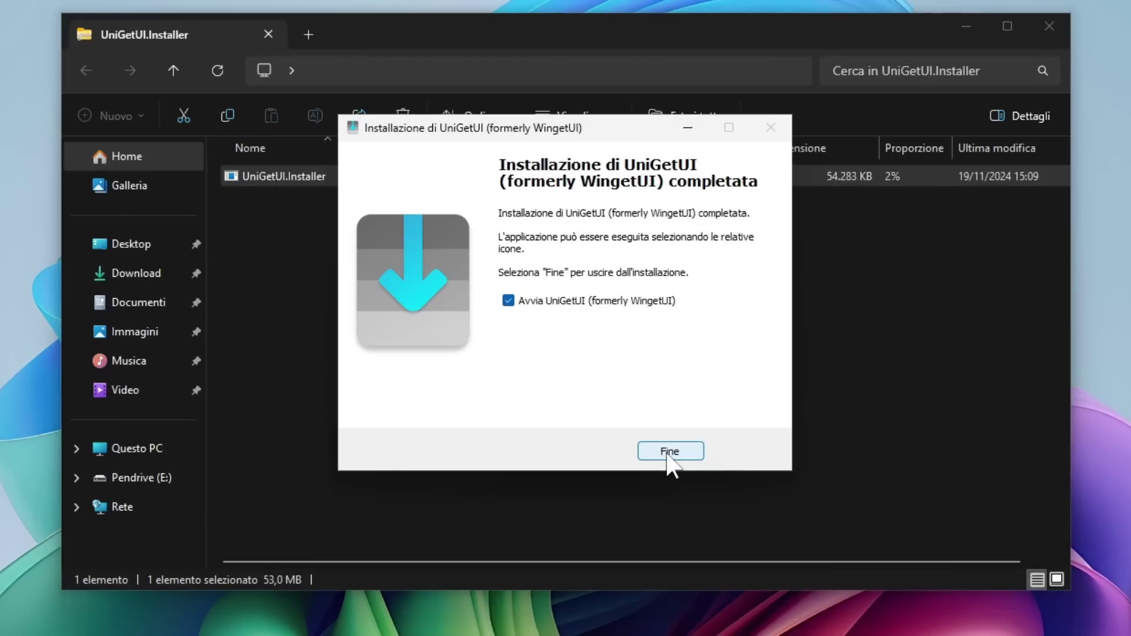
left_click(674, 452)
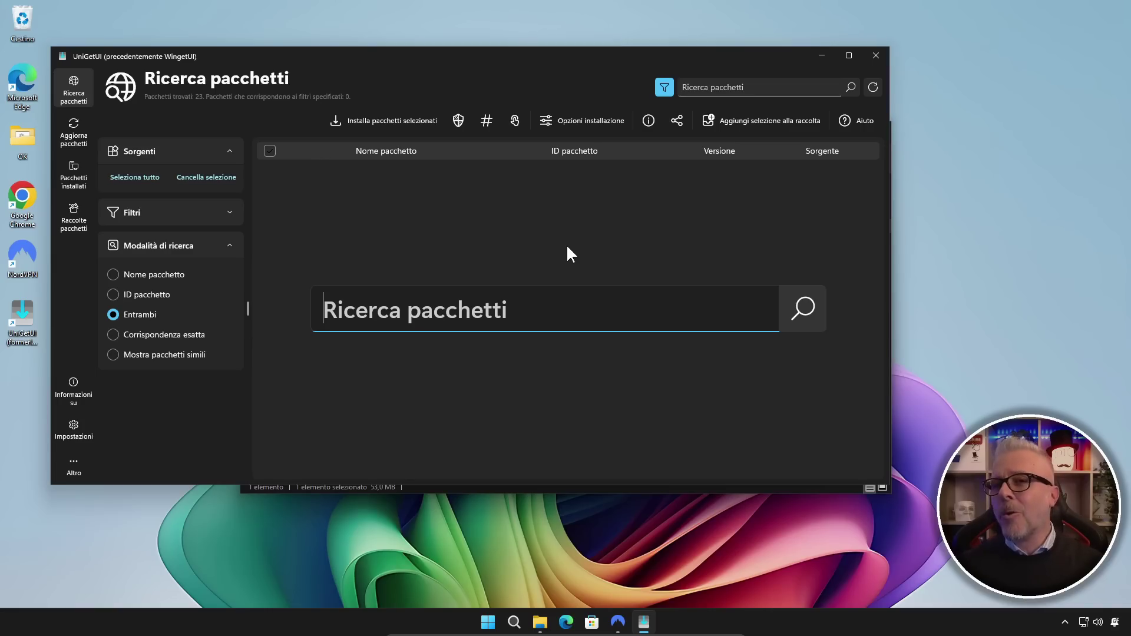
- Switch to Microsoft Store, search for "pc manager", and close the store after viewing the results
left_click(591, 622)
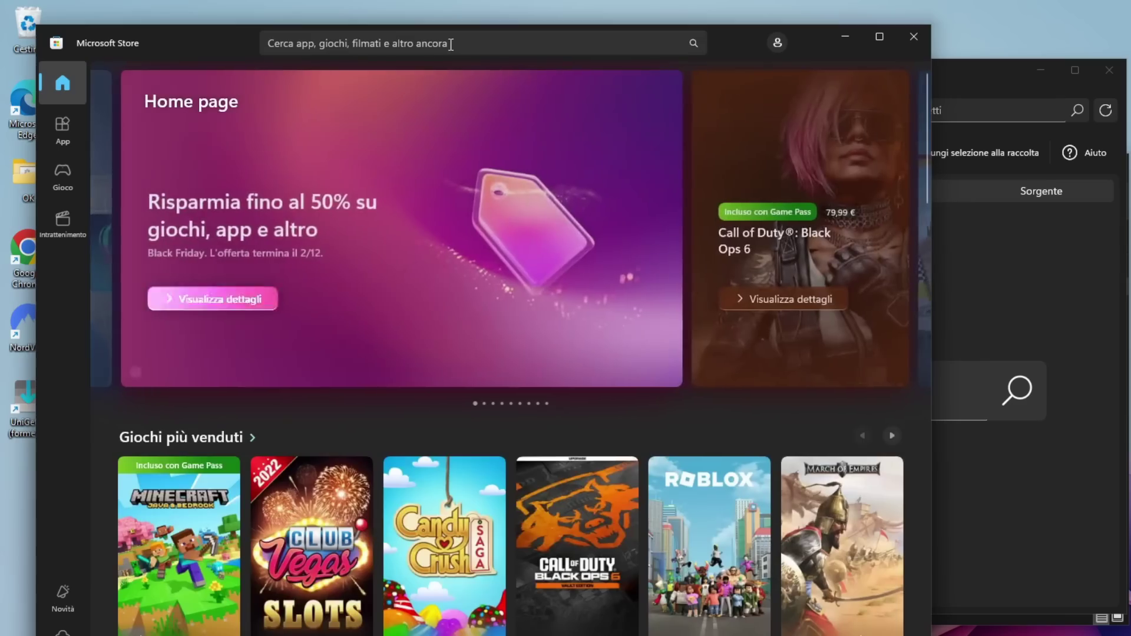
left_click(355, 34)
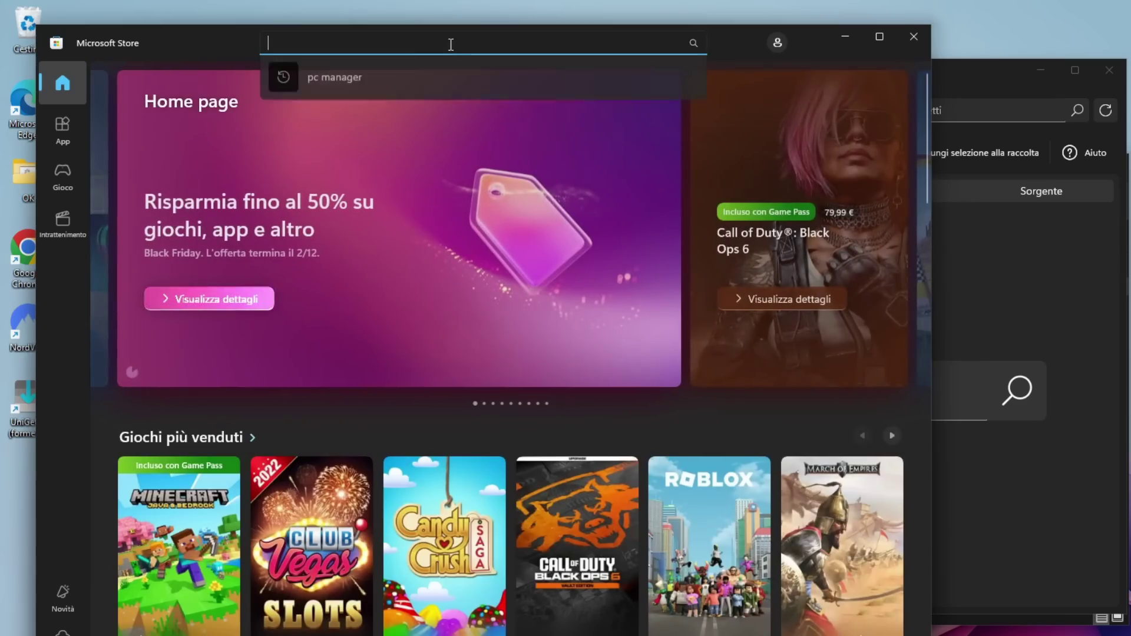
left_click(335, 76)
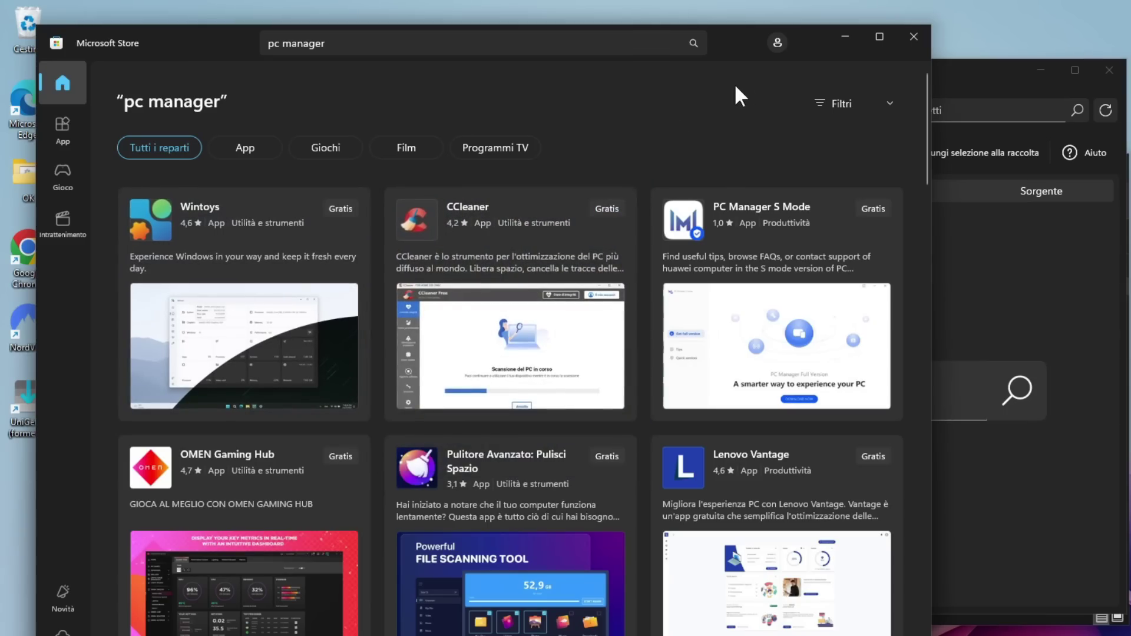
left_click(907, 36)
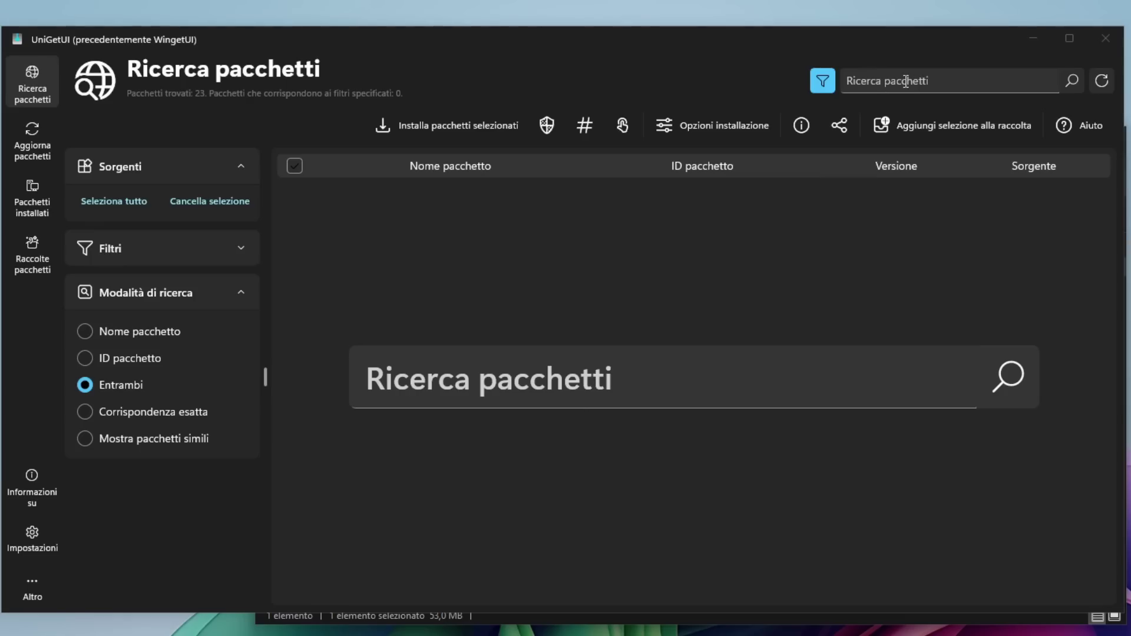
- Search the UniGetUI packages for "pc manager"
left_click(906, 81)
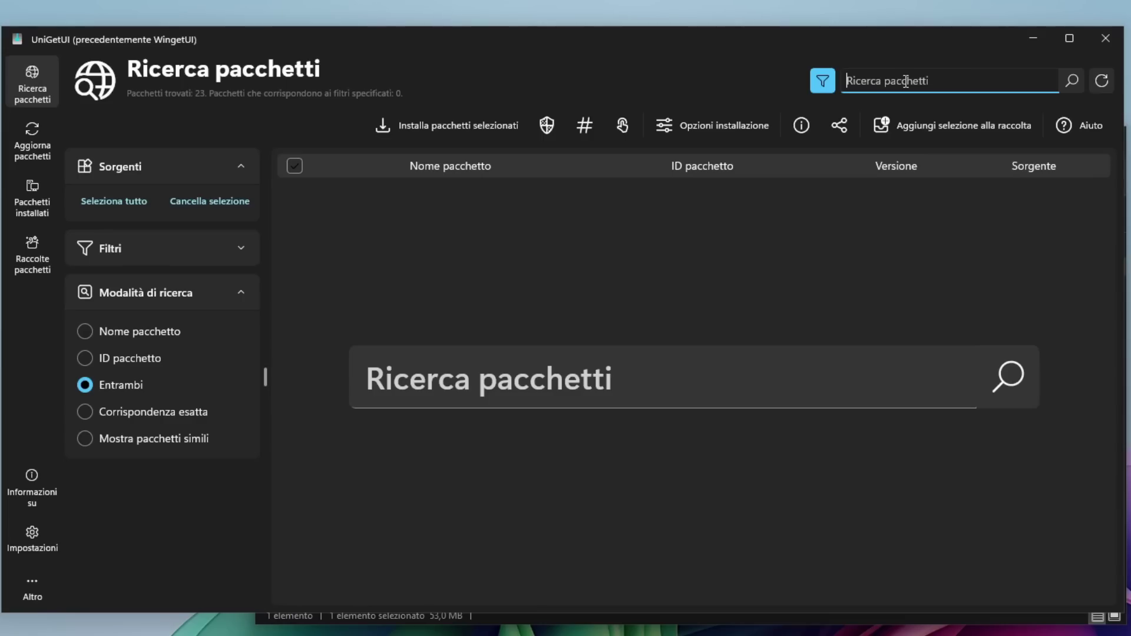
type("pc manager")
key("Return")
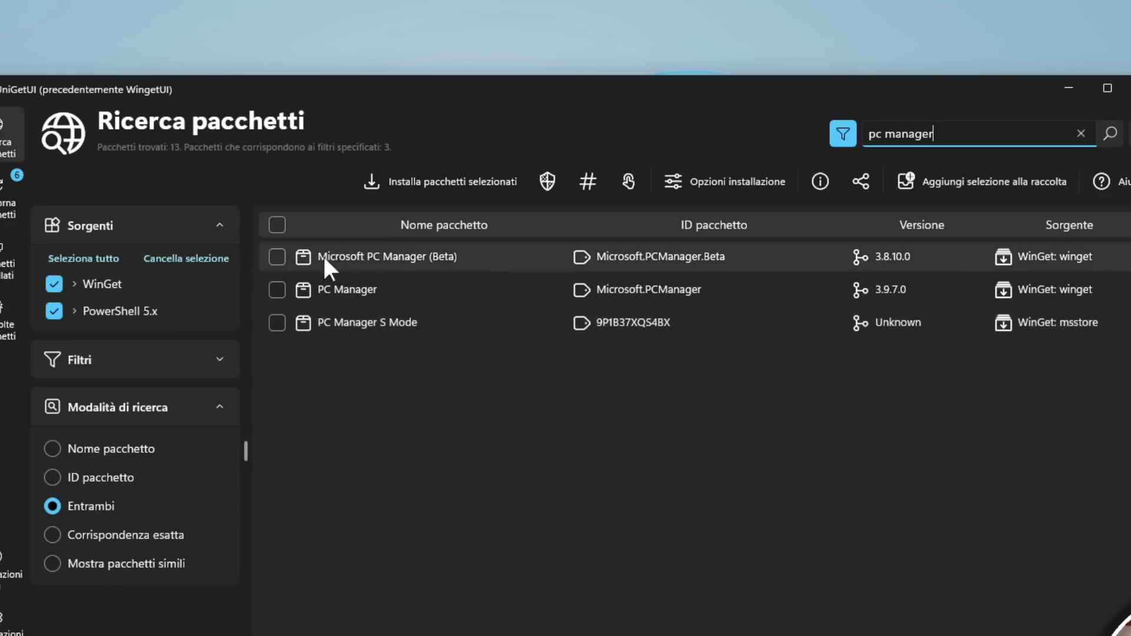
- Install the Microsoft PC Manager (Beta) package with administrator privileges, allowing gsudo to make changes to the device
left_click(277, 257)
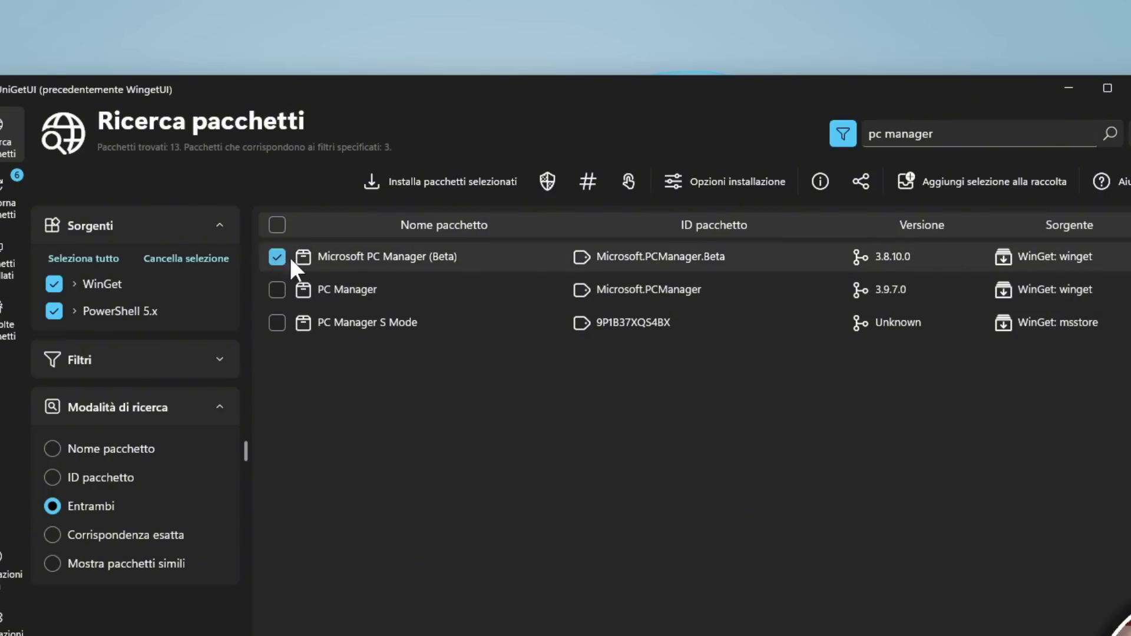
left_click(548, 180)
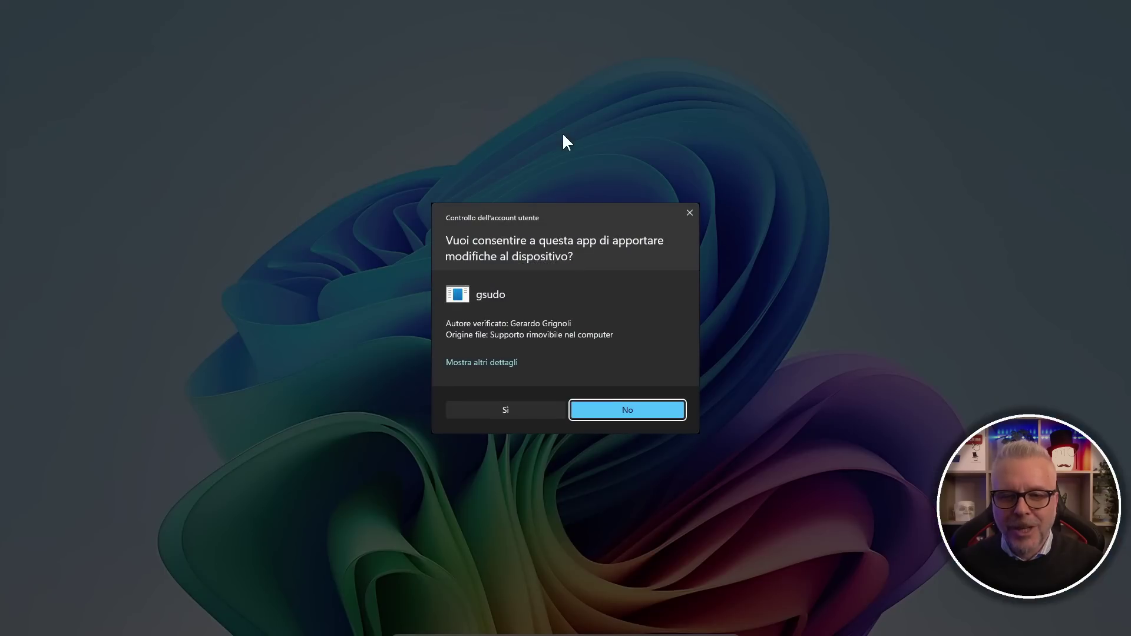
left_click(507, 409)
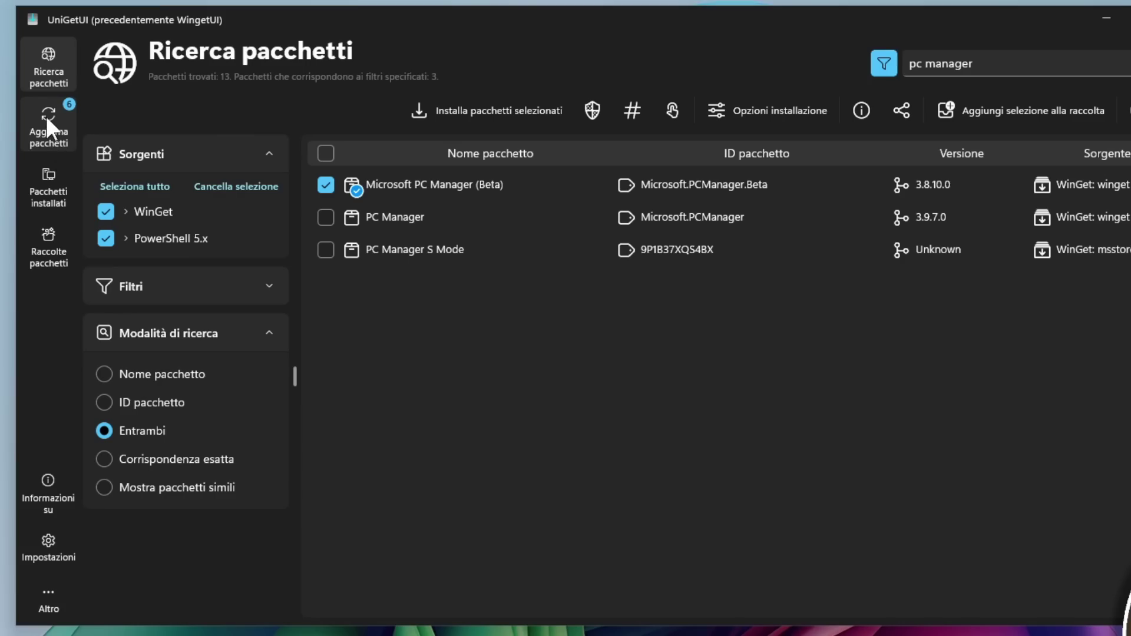
- Review the list of packages with available updates and the list of installed packages
left_click(46, 116)
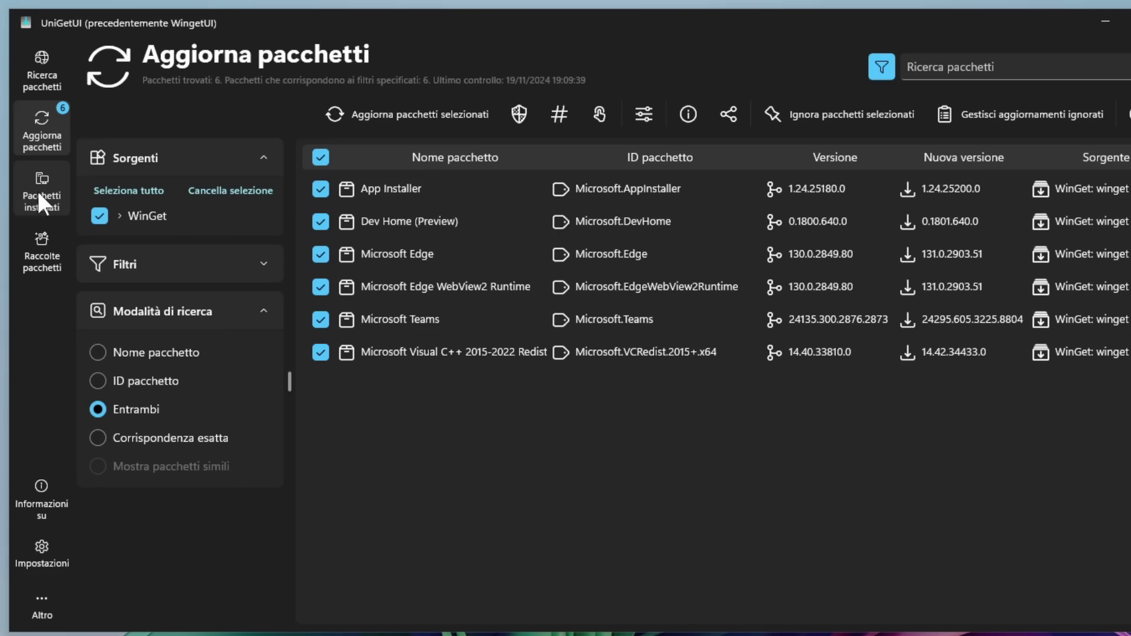
left_click(39, 196)
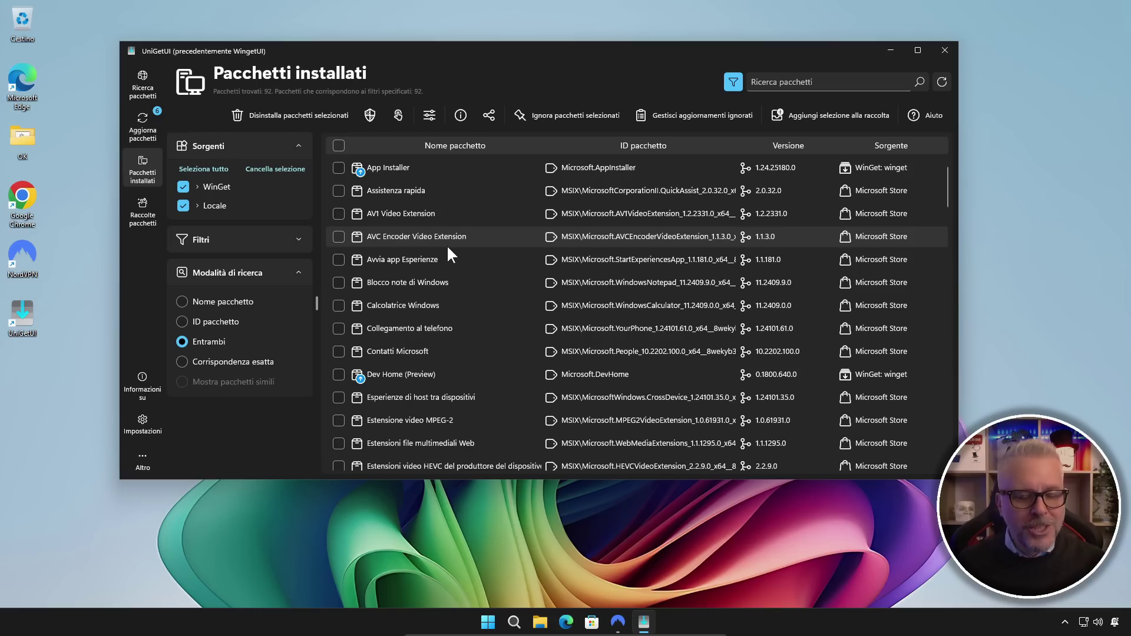
- Uninstall the Film e TV package from the installed packages, confirming the removal
scroll(439, 250, "down", 3)
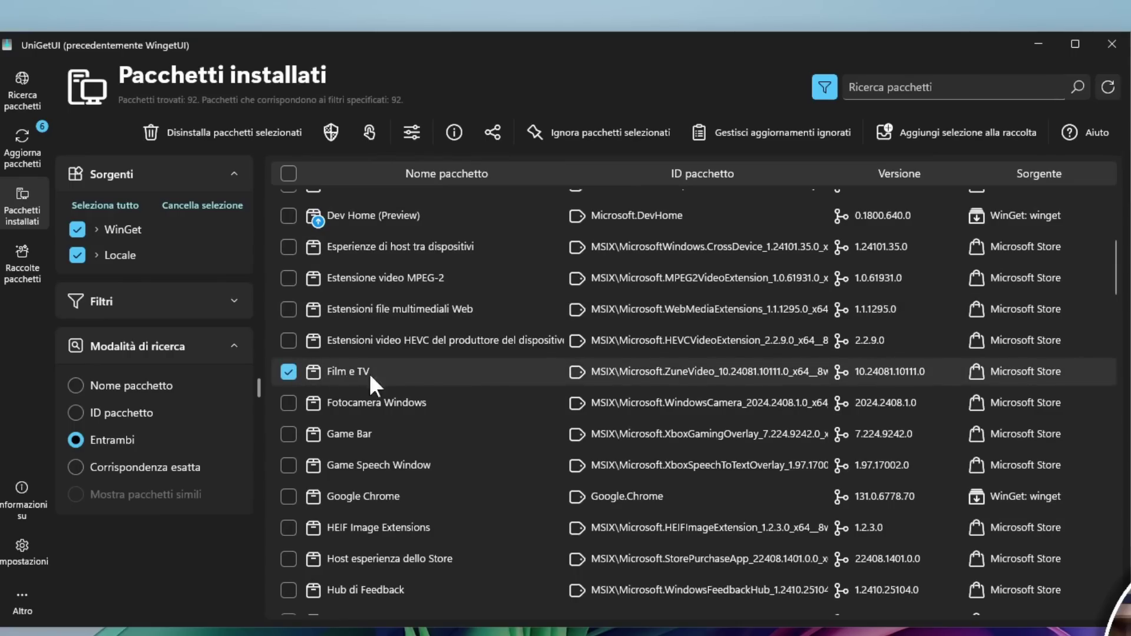
left_click(237, 132)
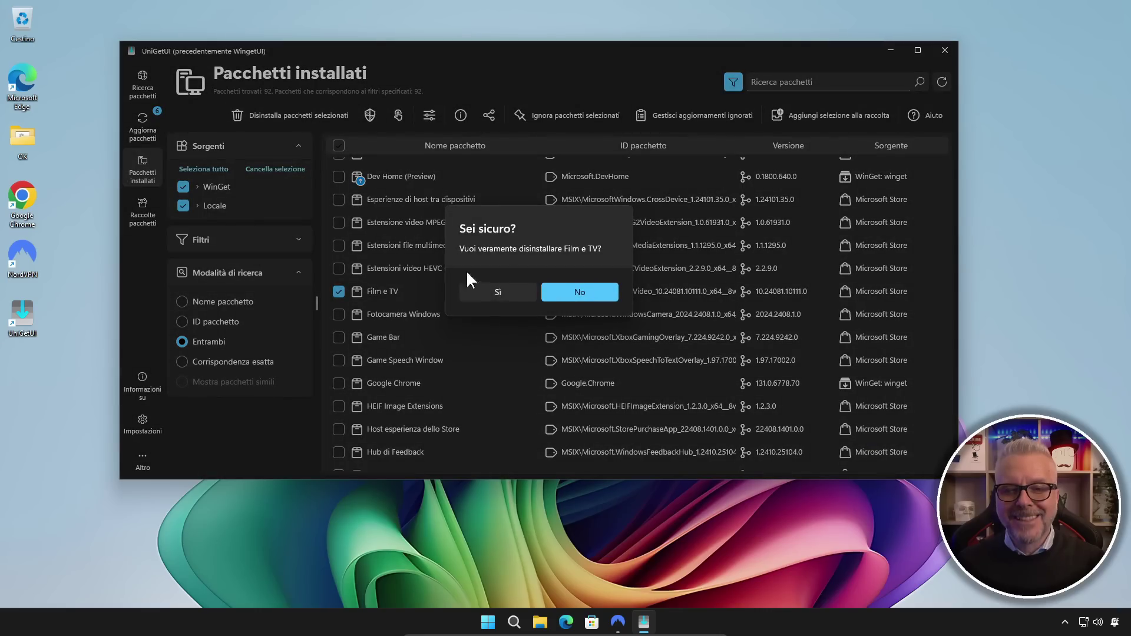
left_click(502, 291)
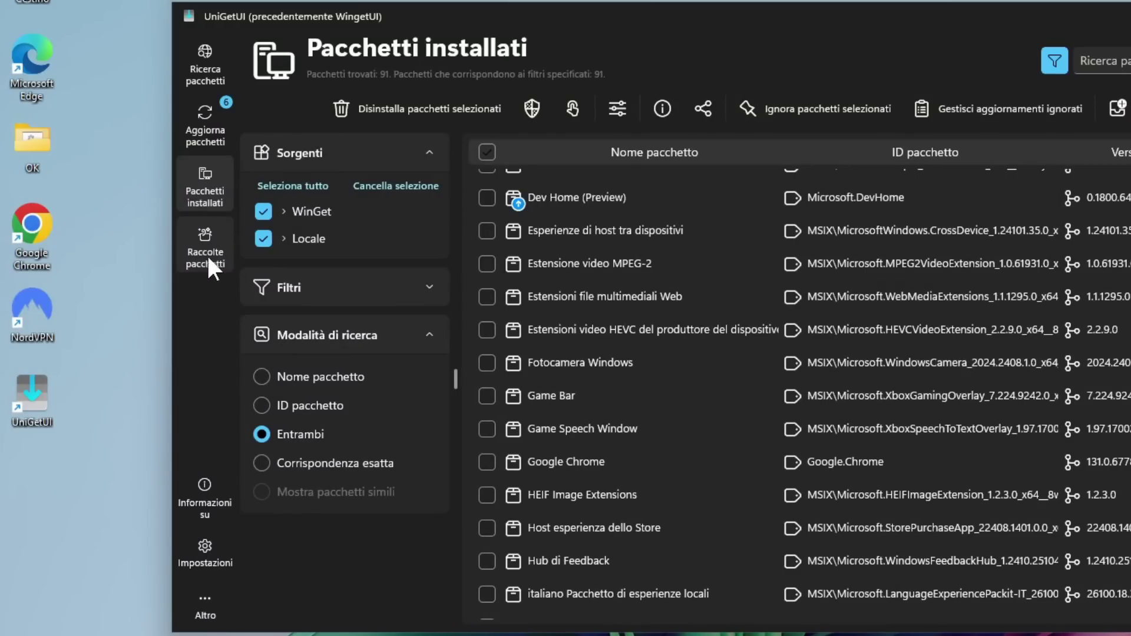
- Open the existing package collection Raccolta pacchetti.ubundle from the Documenti folder and select all of its packages
left_click(206, 259)
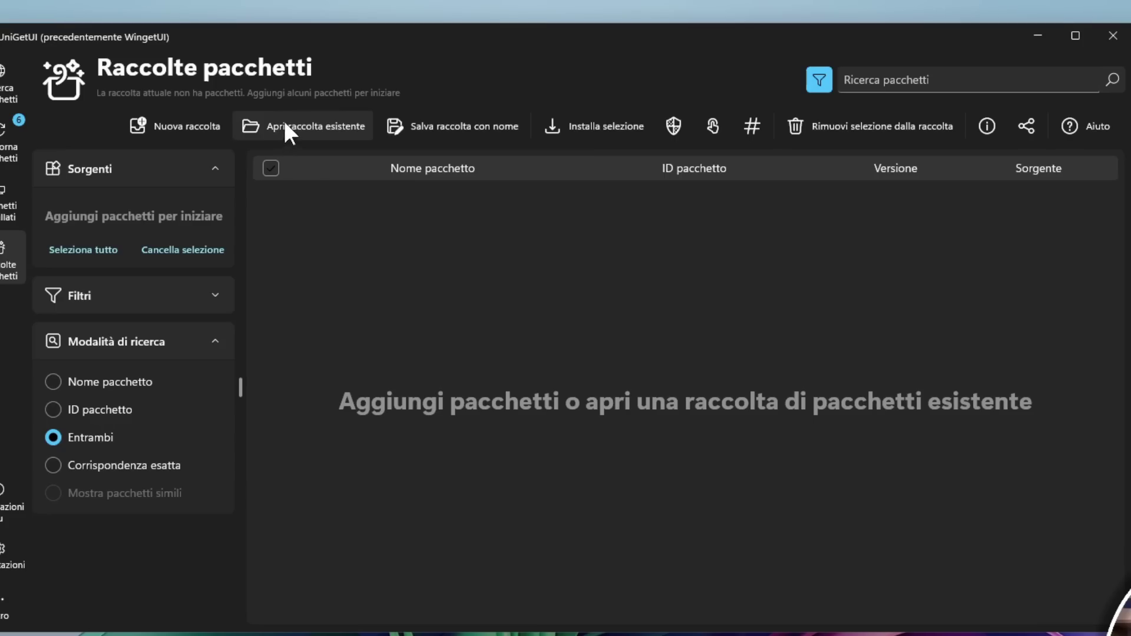
left_click(349, 121)
left_click(169, 179)
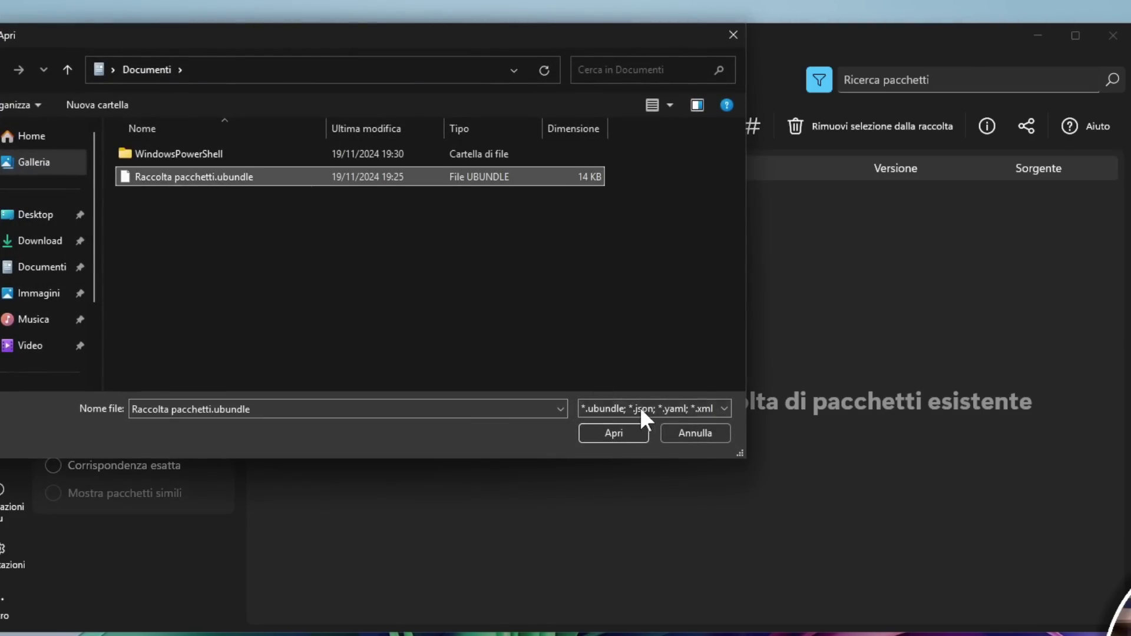
scroll(427, 295, "down", 5)
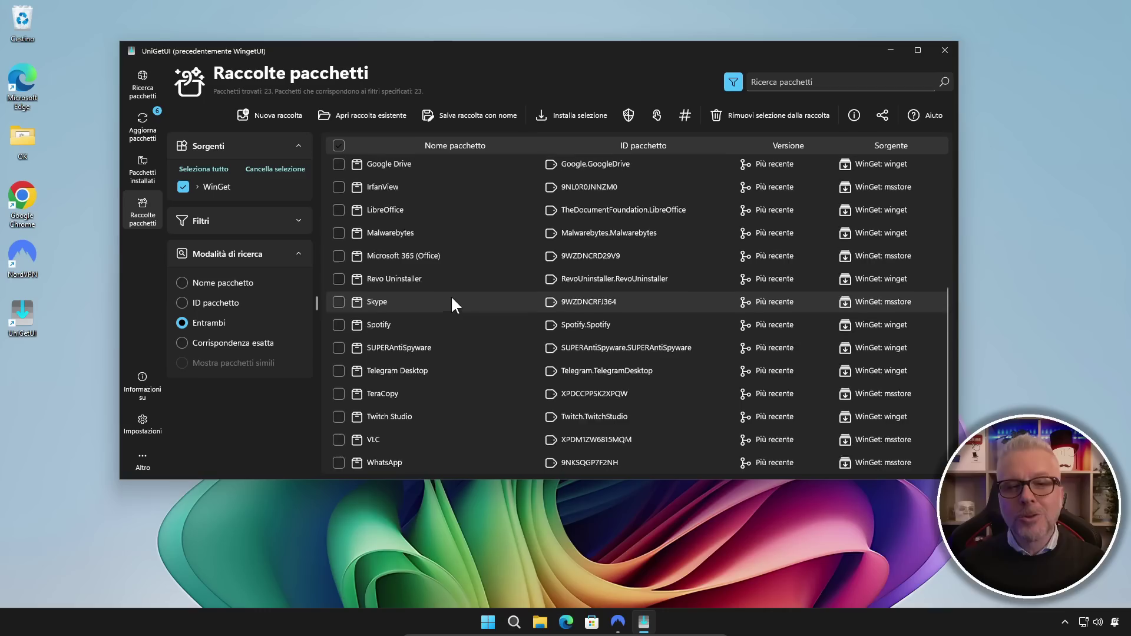
scroll(425, 356, "up", 5)
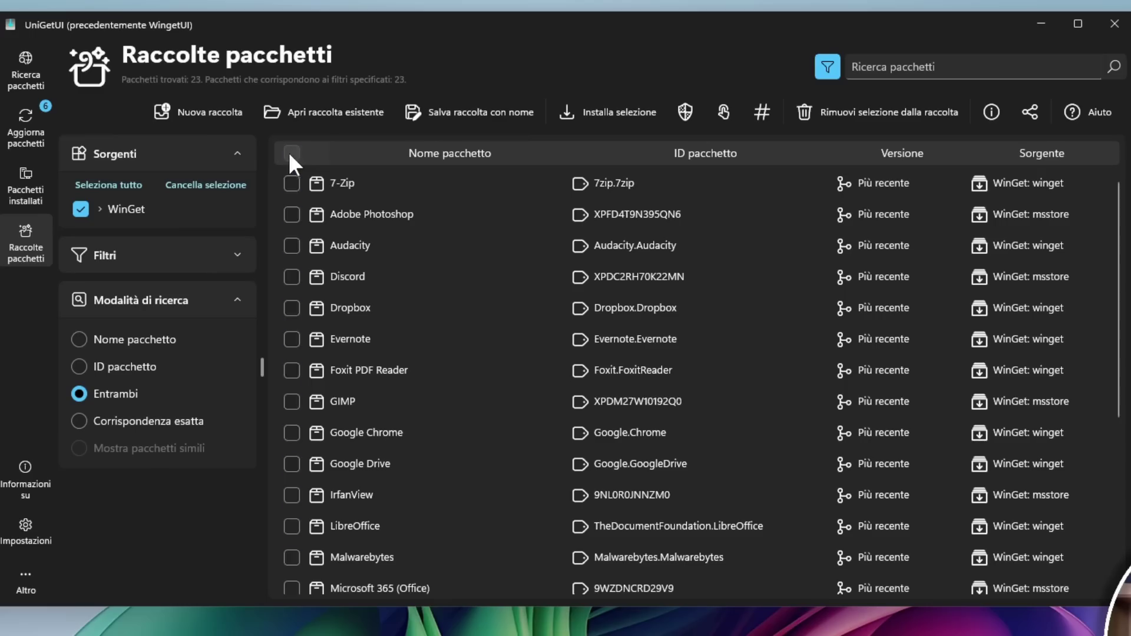
left_click(338, 146)
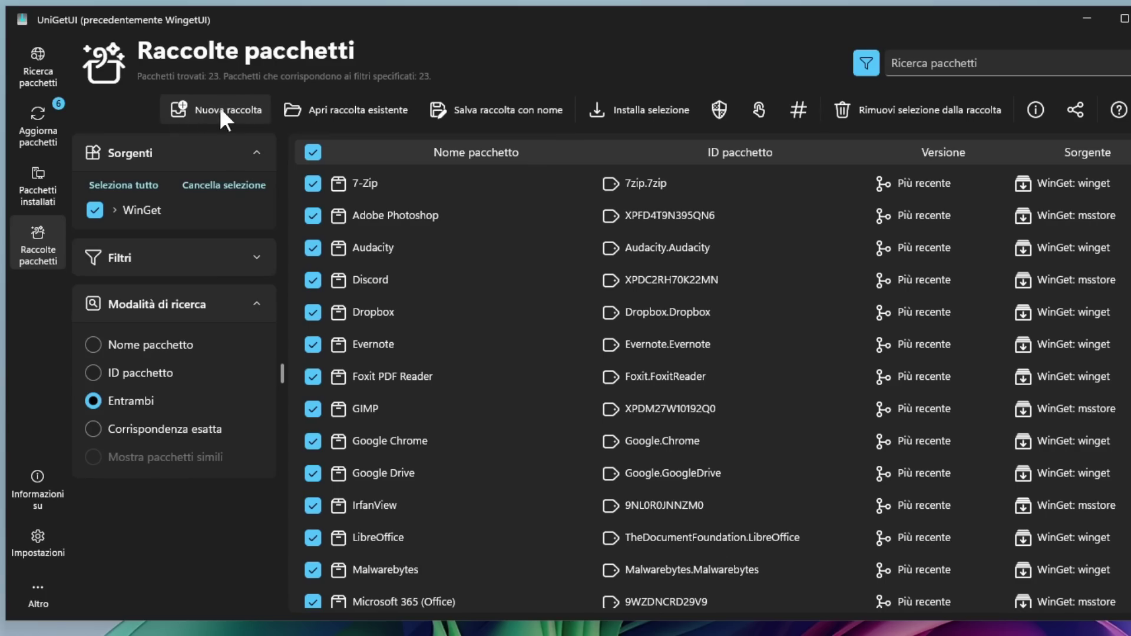
- Start a new package collection, search the packages for "avast", and add Avast Free Antivirus to the collection
left_click(222, 112)
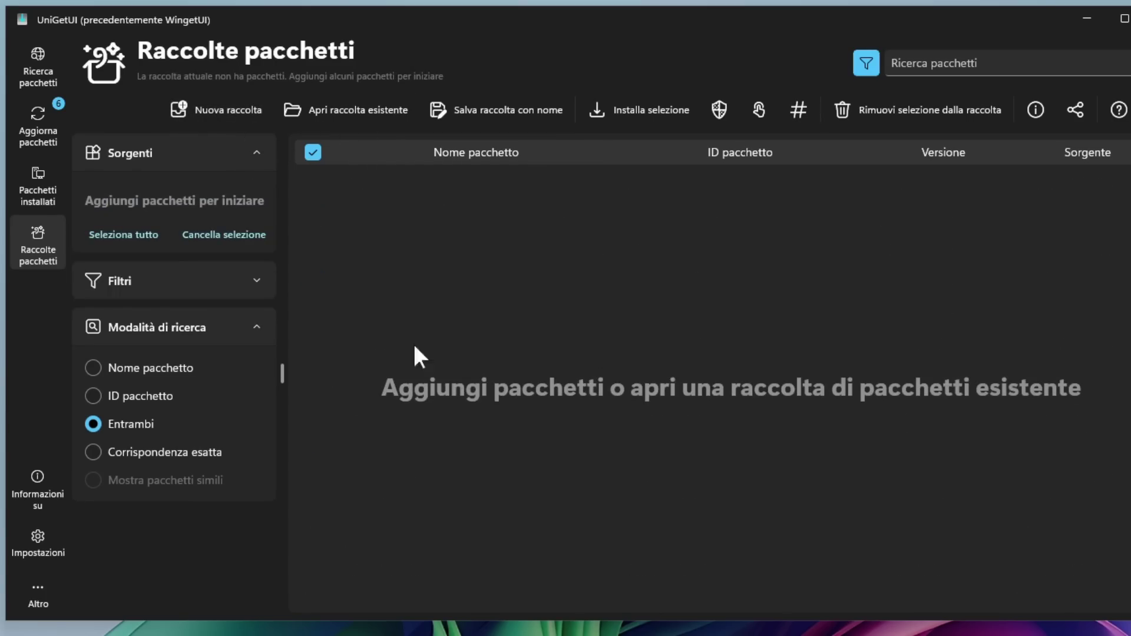
left_click(37, 57)
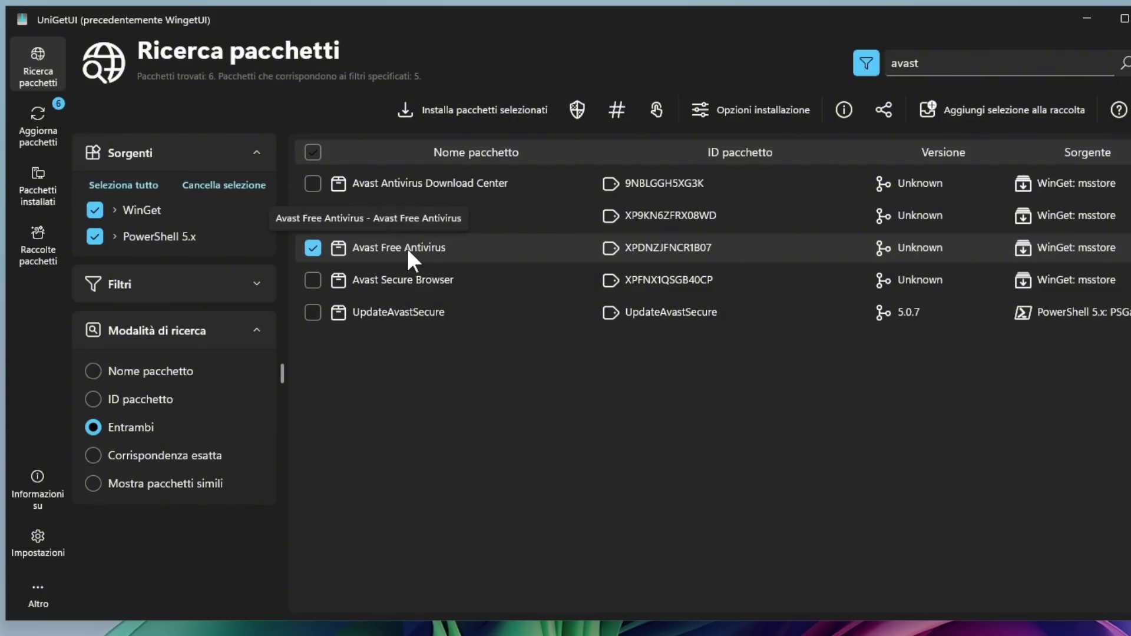
left_click(973, 108)
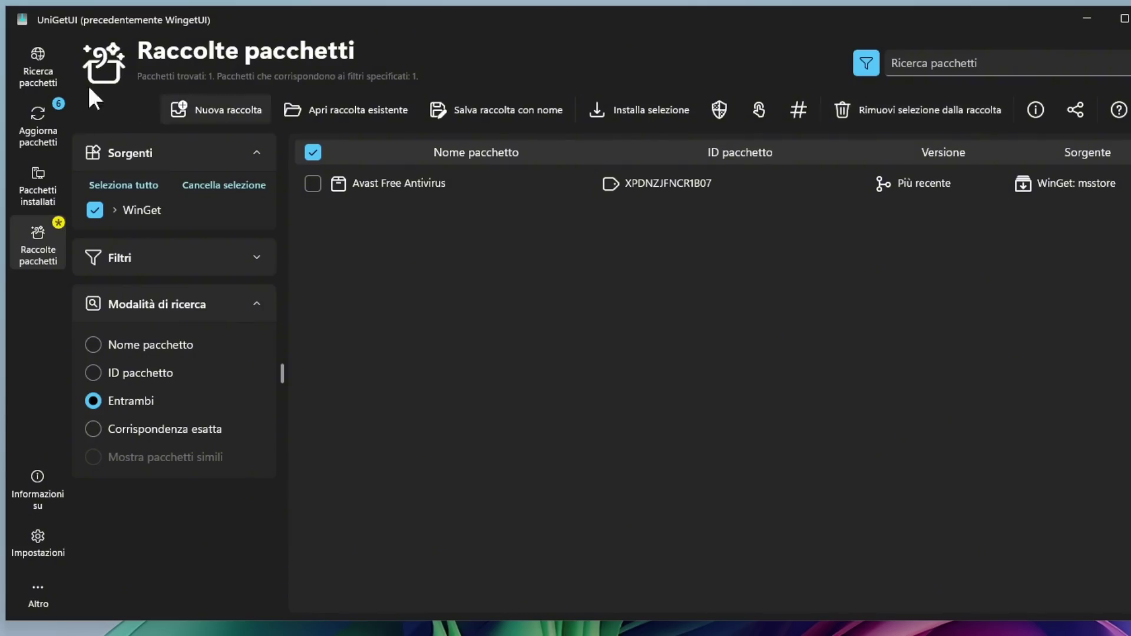
- Search the packages for "dropbox" and add the Dropbox package from the winget source to the collection
left_click(34, 59)
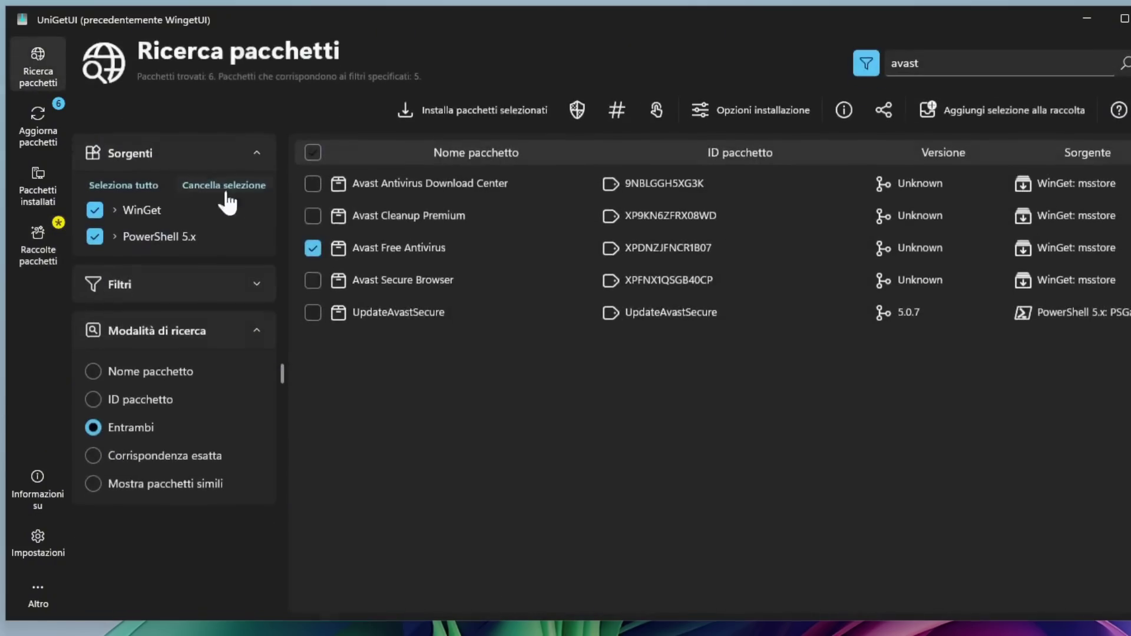
double_click(951, 62)
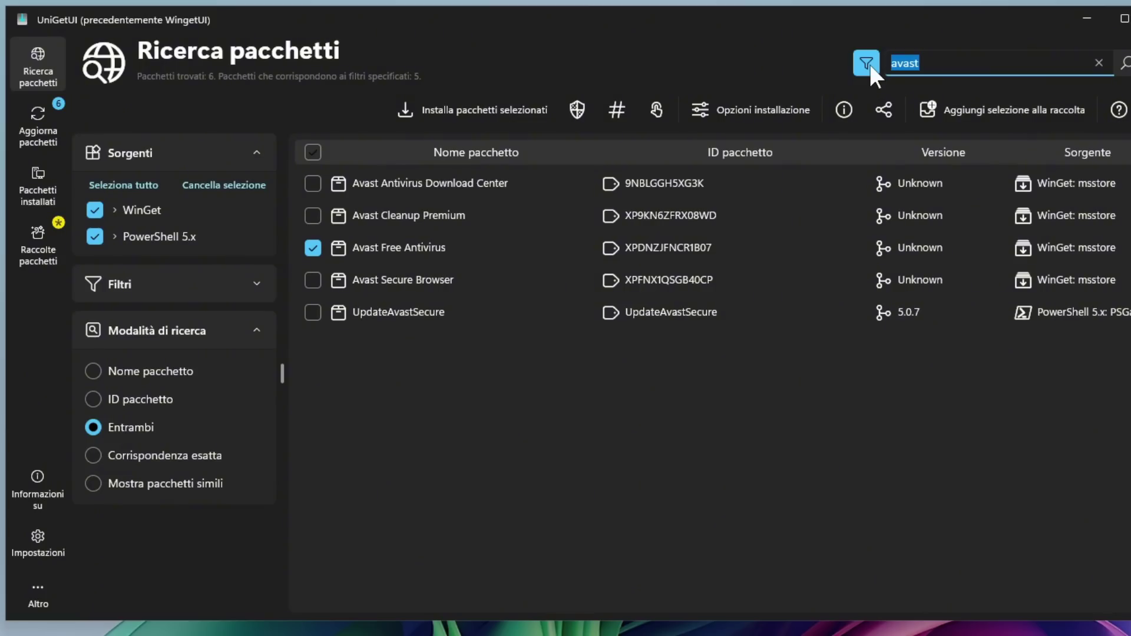
type("dropbox")
key("Return")
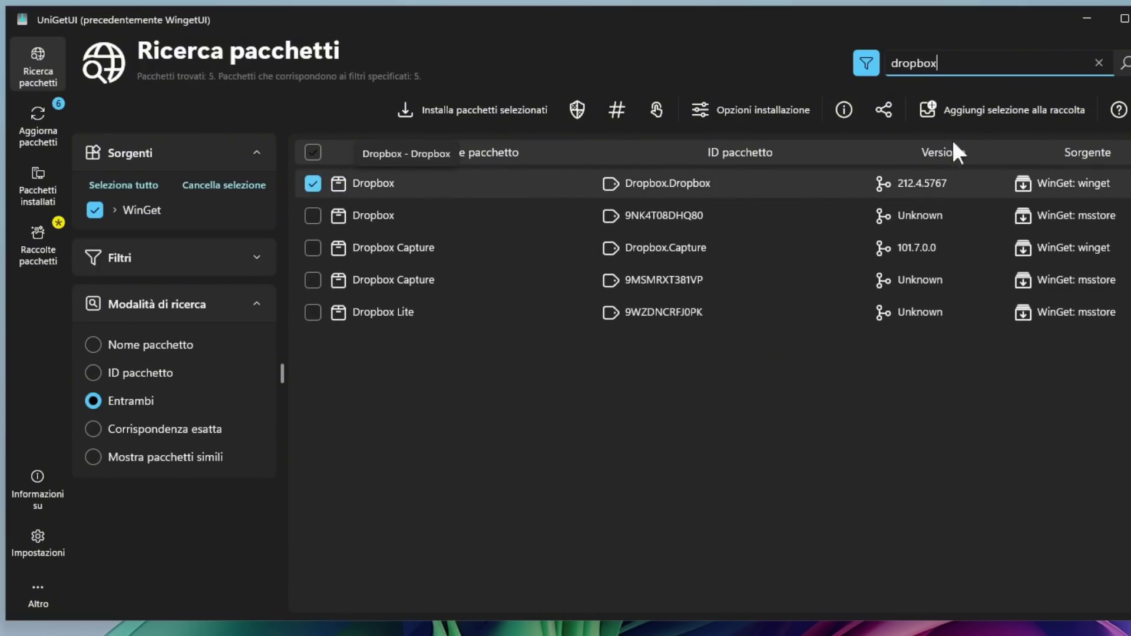
left_click(995, 110)
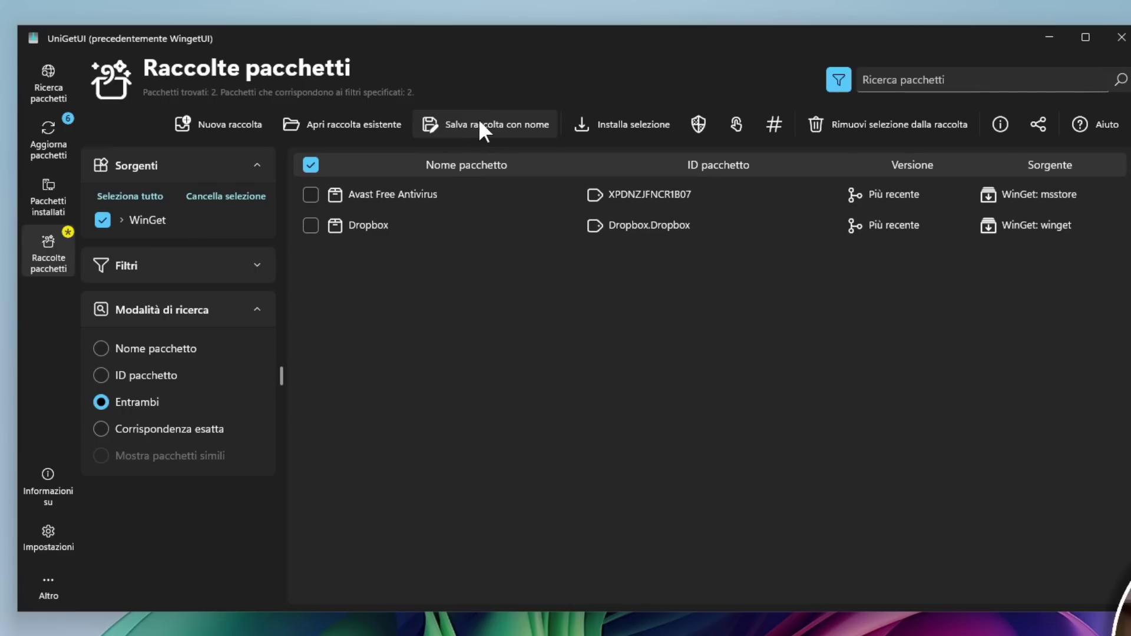
- Save the collection to the Desktop as Raccolta pacchetti.ubundle and close the folder window showing the file
left_click(475, 115)
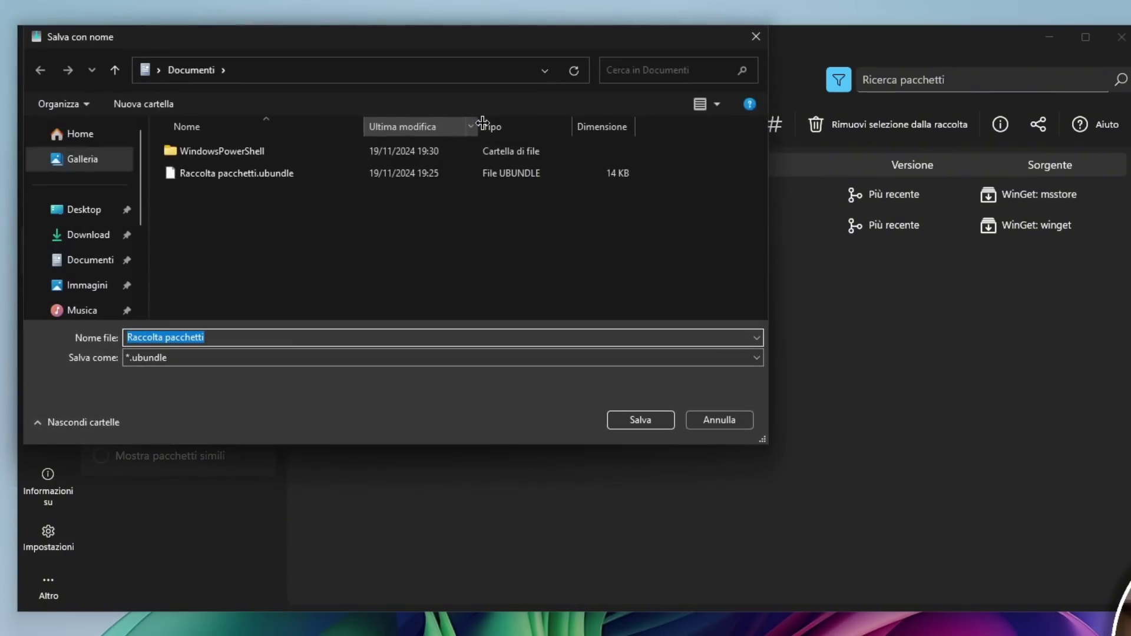
left_click(82, 211)
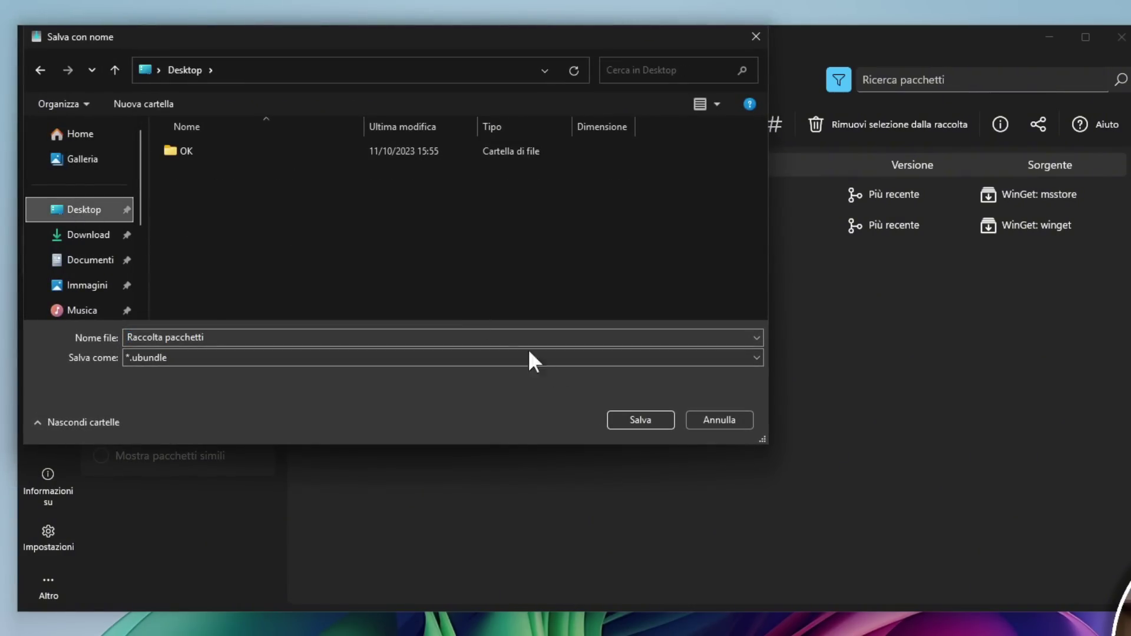
left_click(654, 420)
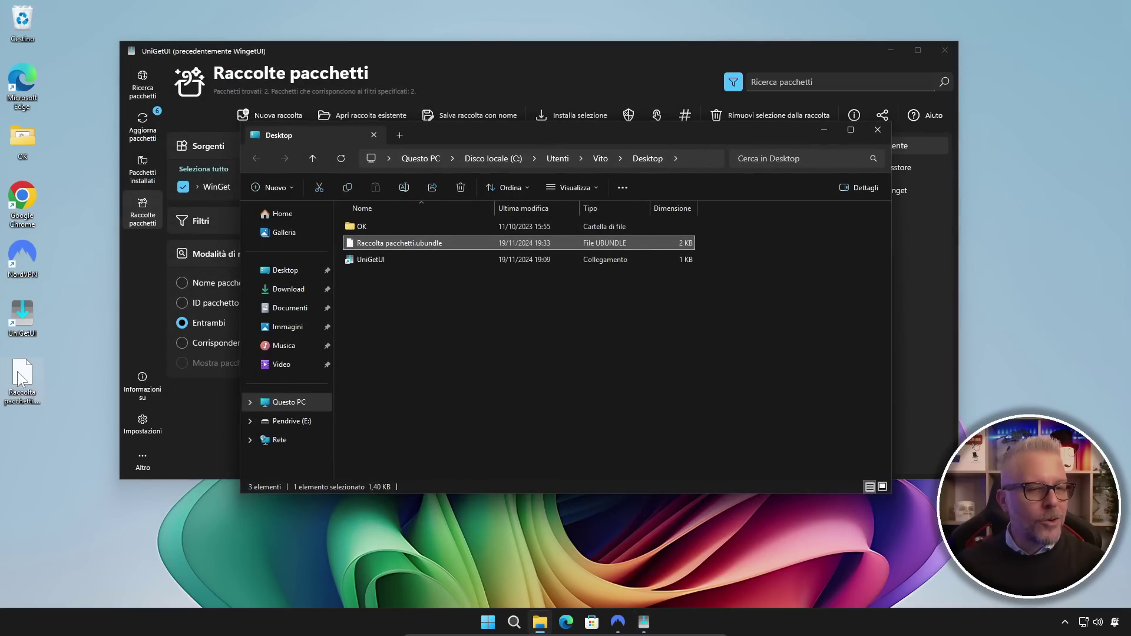
left_click(878, 129)
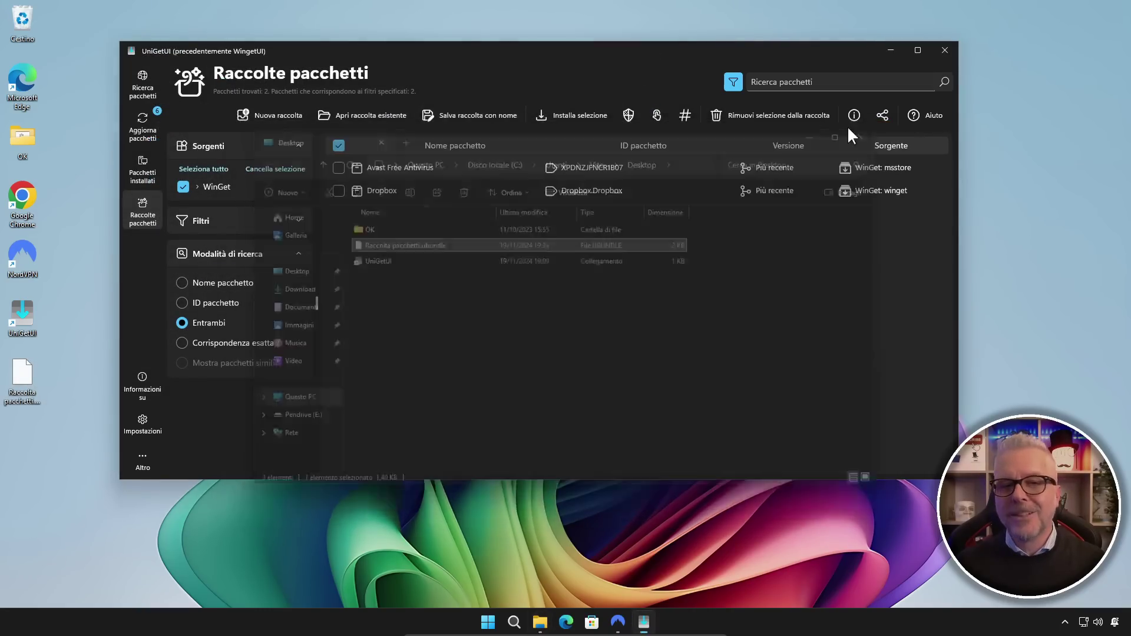
- Clear the current list with a new collection and load Raccolta pacchetti.ubundle from the Desktop
left_click(268, 115)
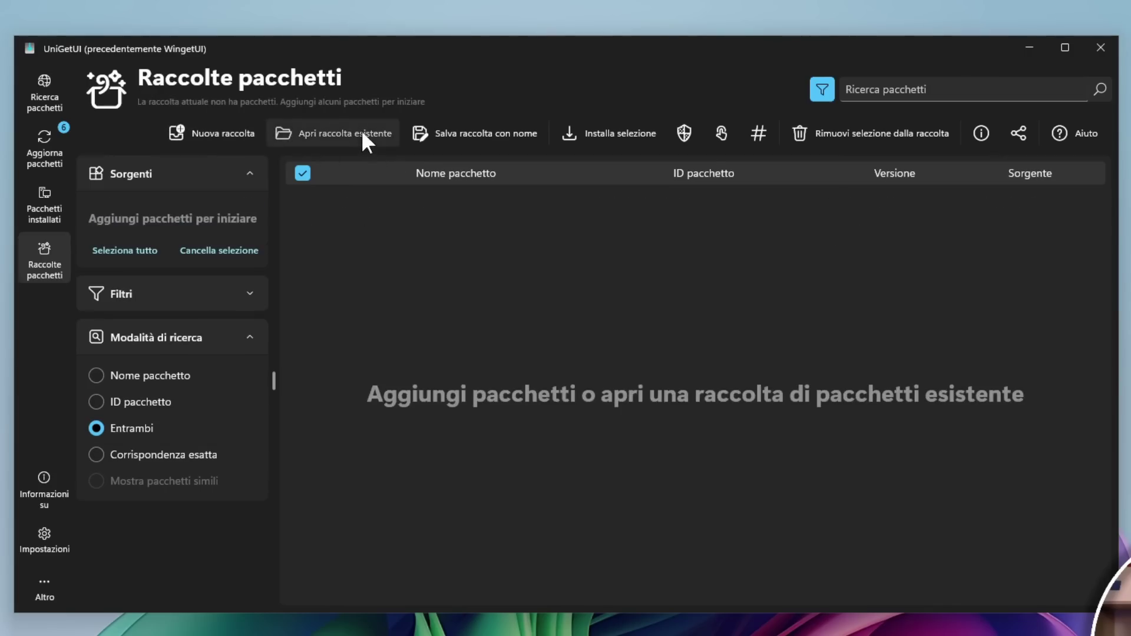
left_click(386, 117)
left_click(104, 221)
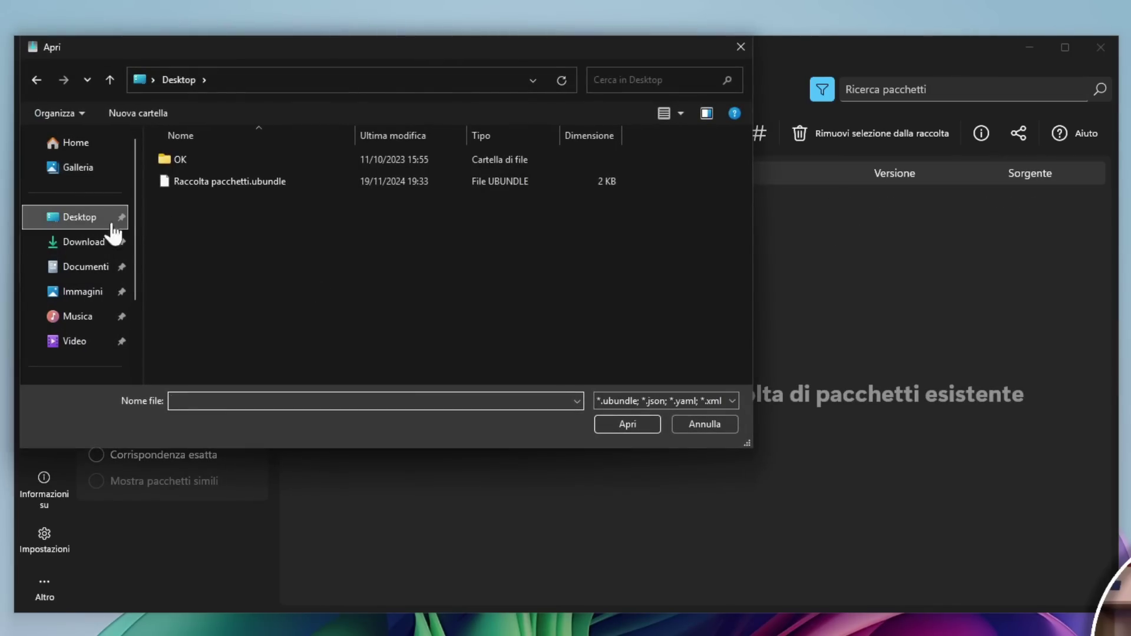
left_click(239, 182)
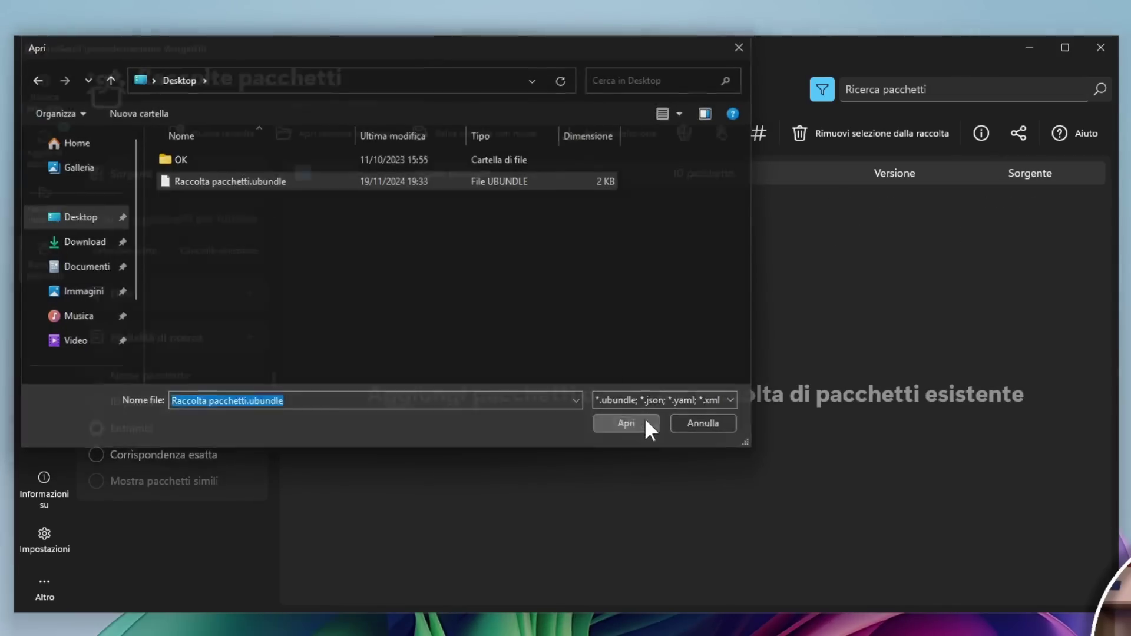
left_click(644, 420)
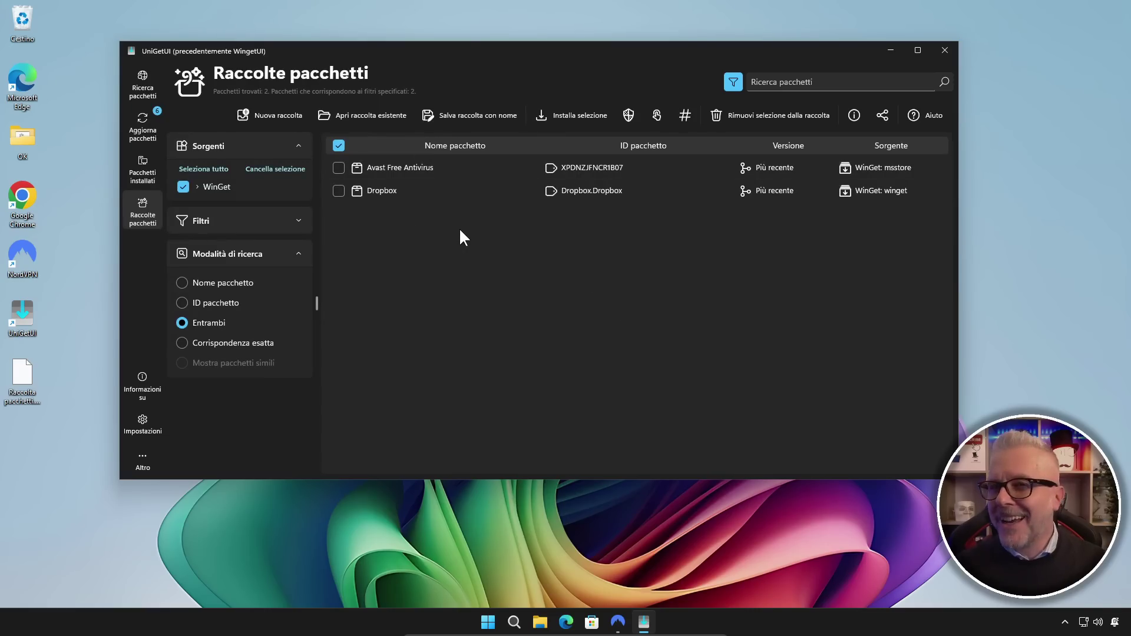